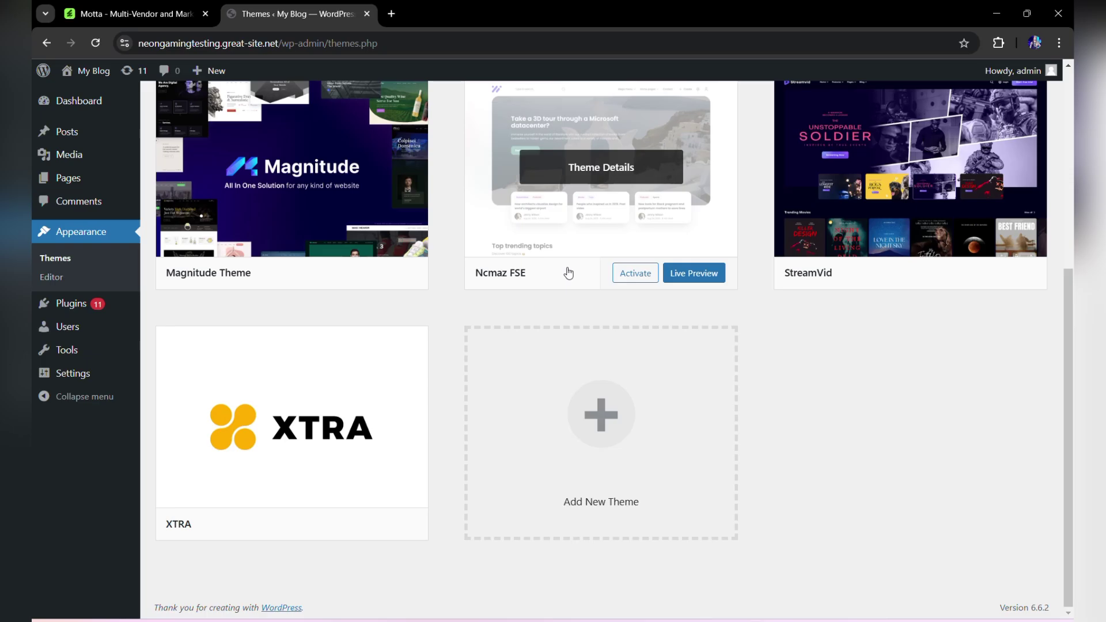
Add a new theme by uploading the motta.zip package from the motta-123 folder and install it.
scroll(569, 273, up, 6)
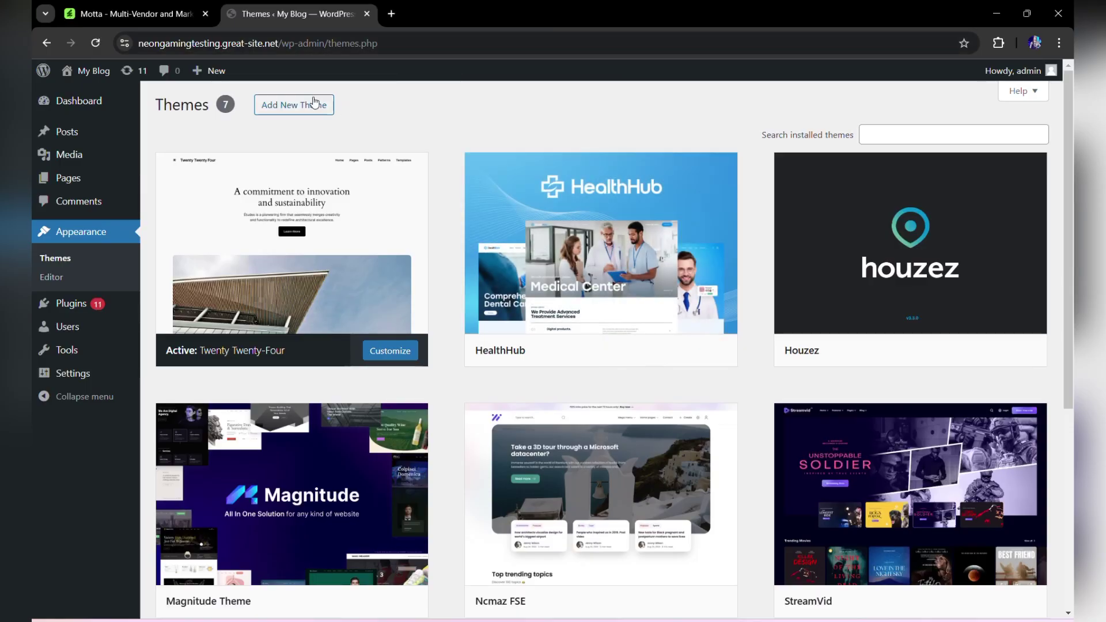
click(314, 103)
click(311, 109)
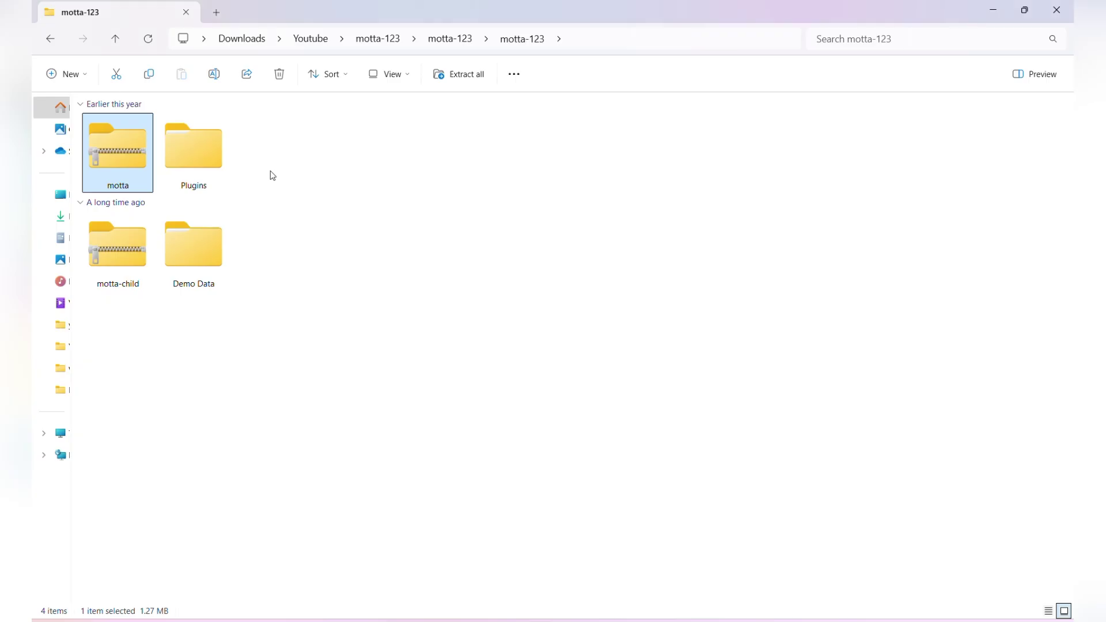
drag(101, 144, 337, 161)
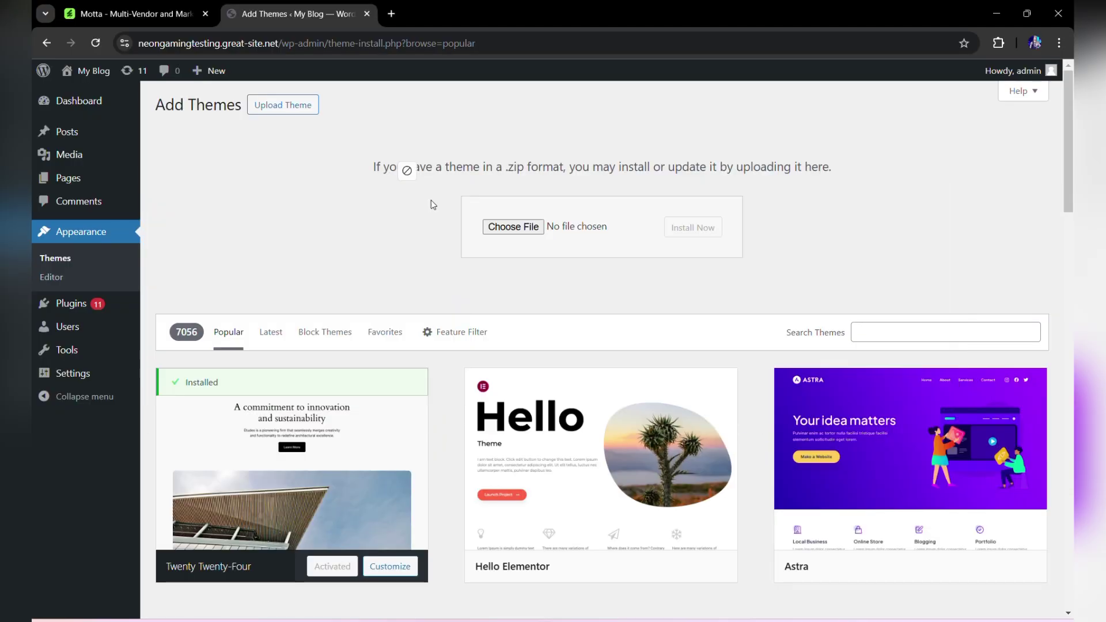
drag(433, 204, 521, 228)
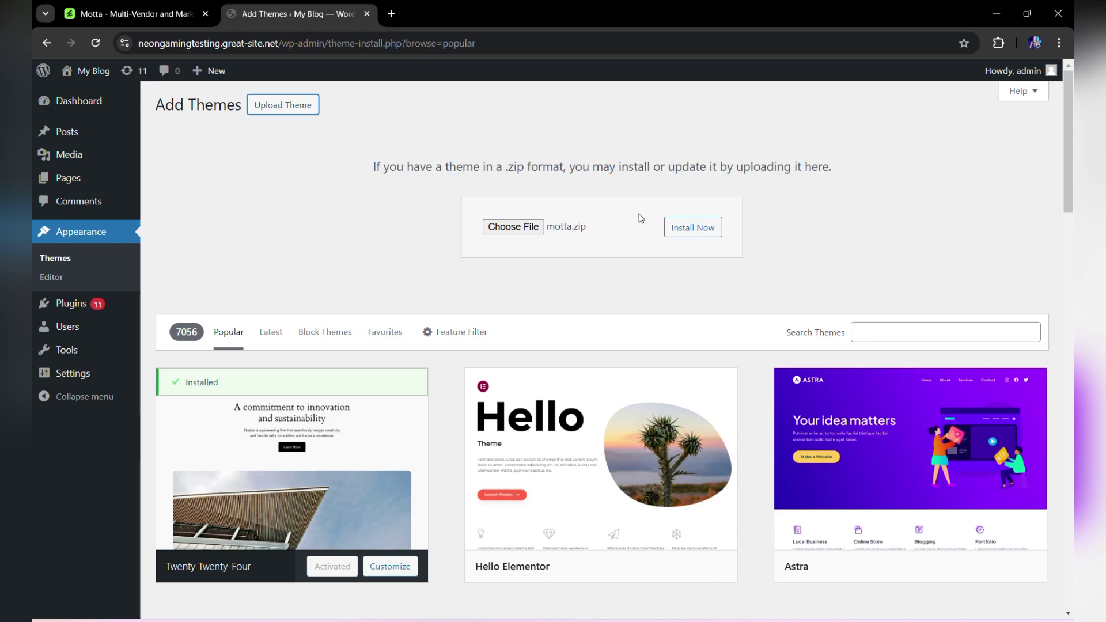
click(679, 227)
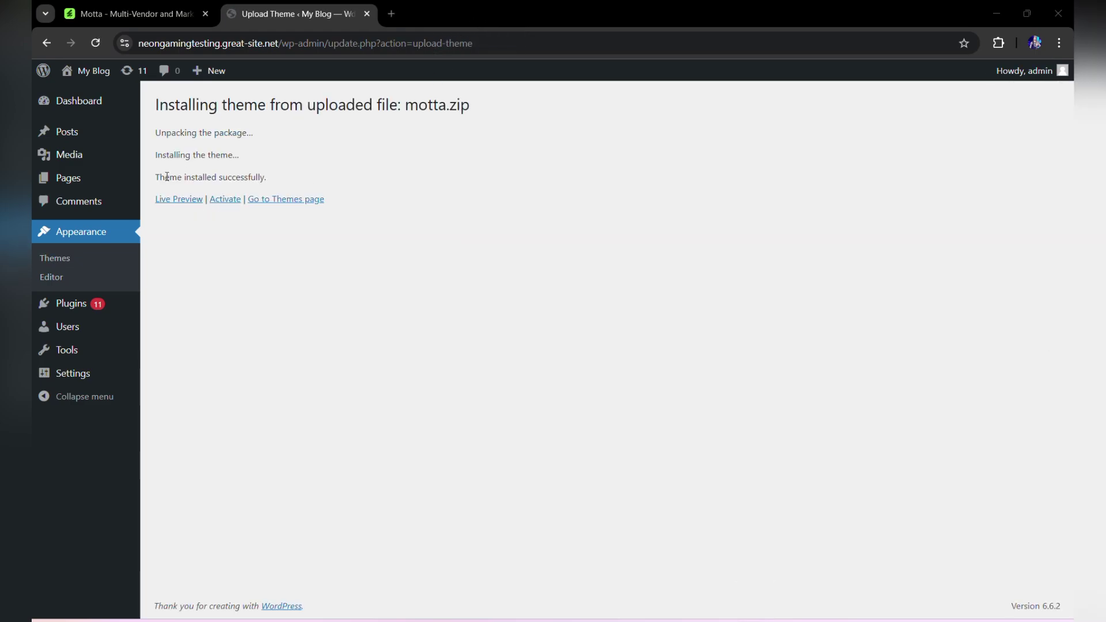
Activate the installed Motta theme and dismiss its documentation and support notice.
drag(157, 177, 271, 180)
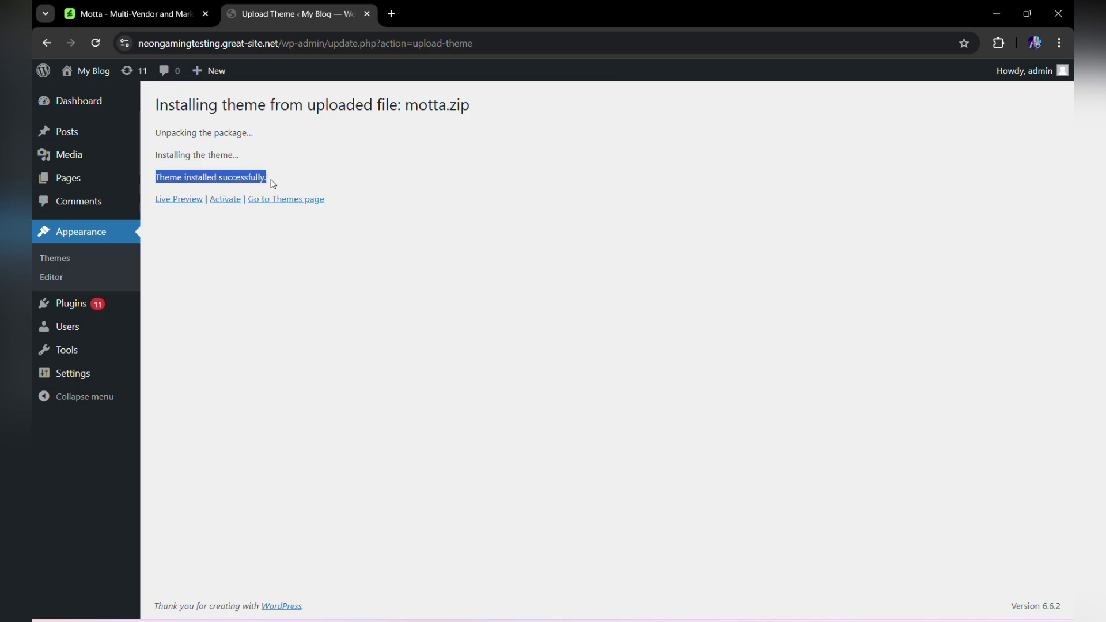
click(227, 202)
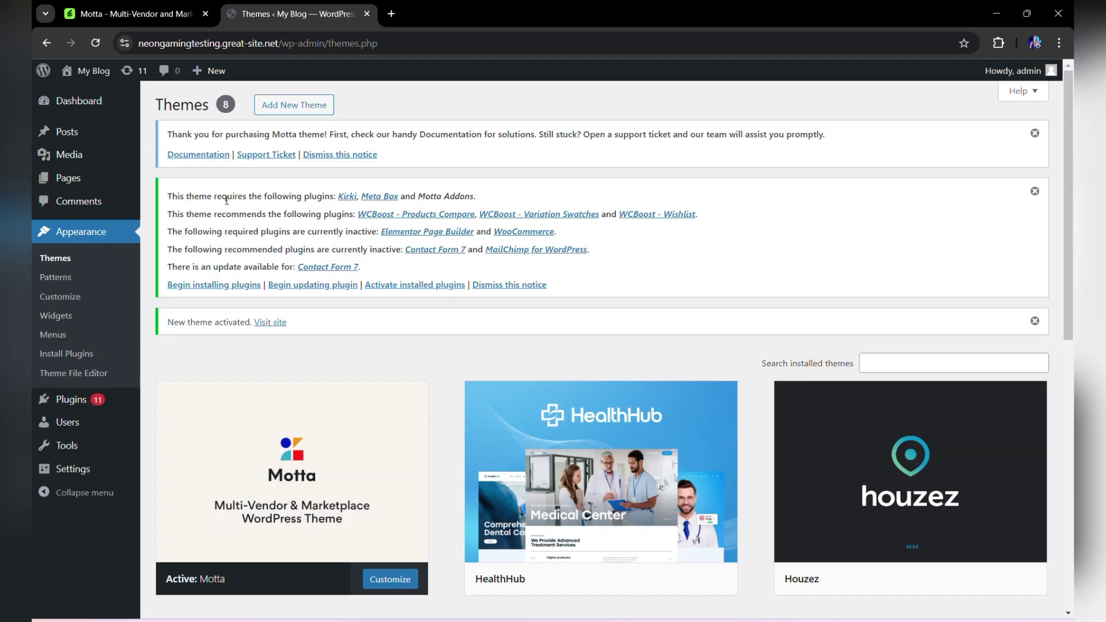
click(337, 157)
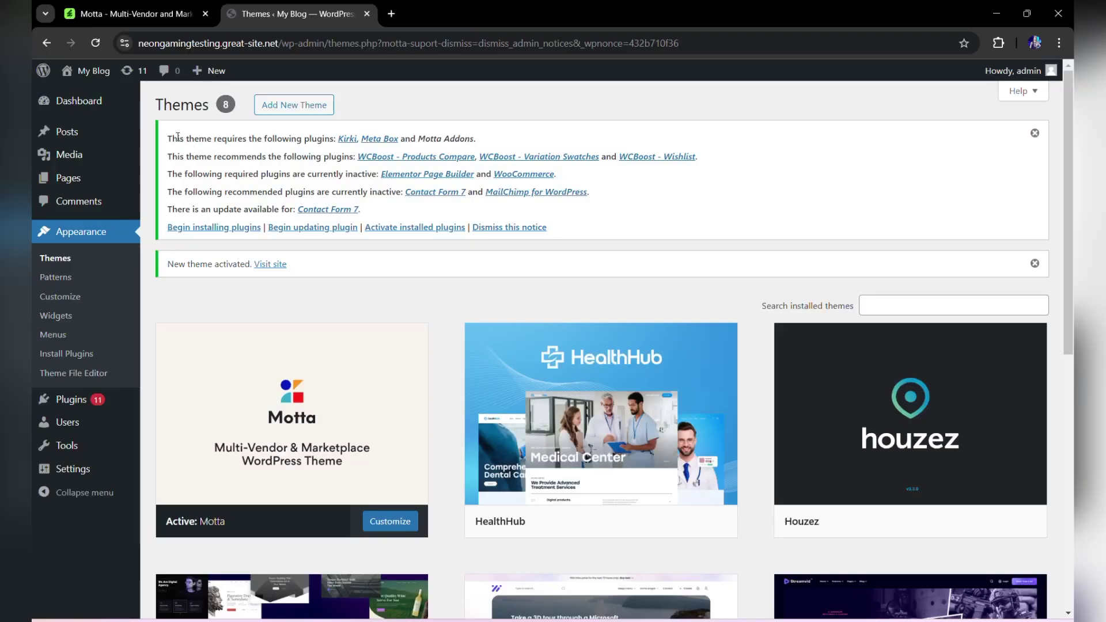
Begin installing the theme's required plugins with Kirki, and return to the required plugins list.
drag(167, 138, 315, 139)
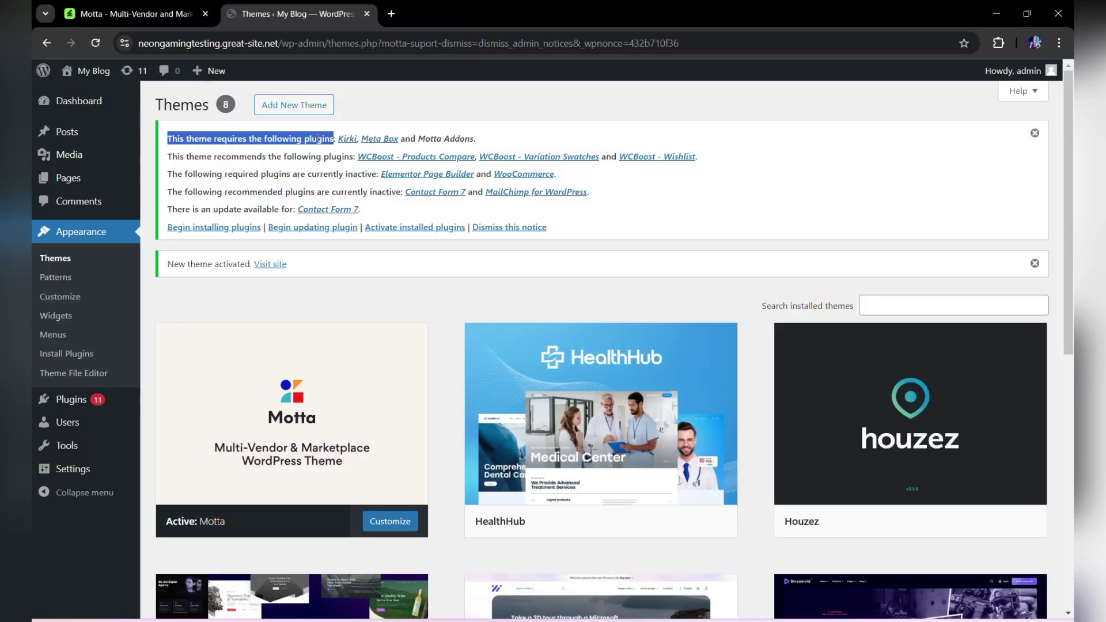
click(253, 230)
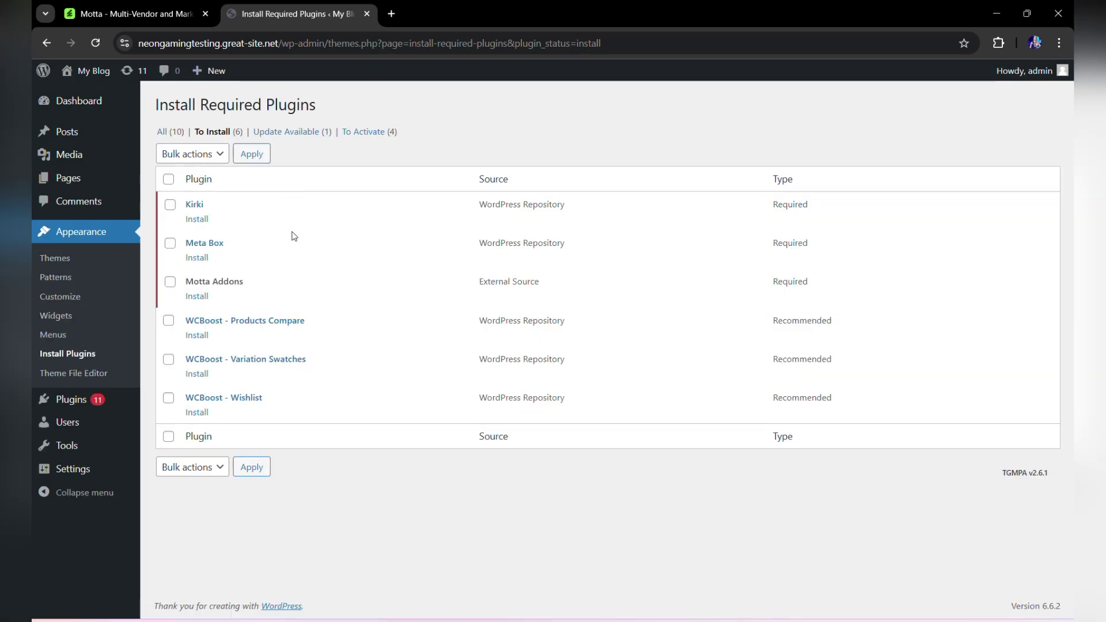
click(203, 219)
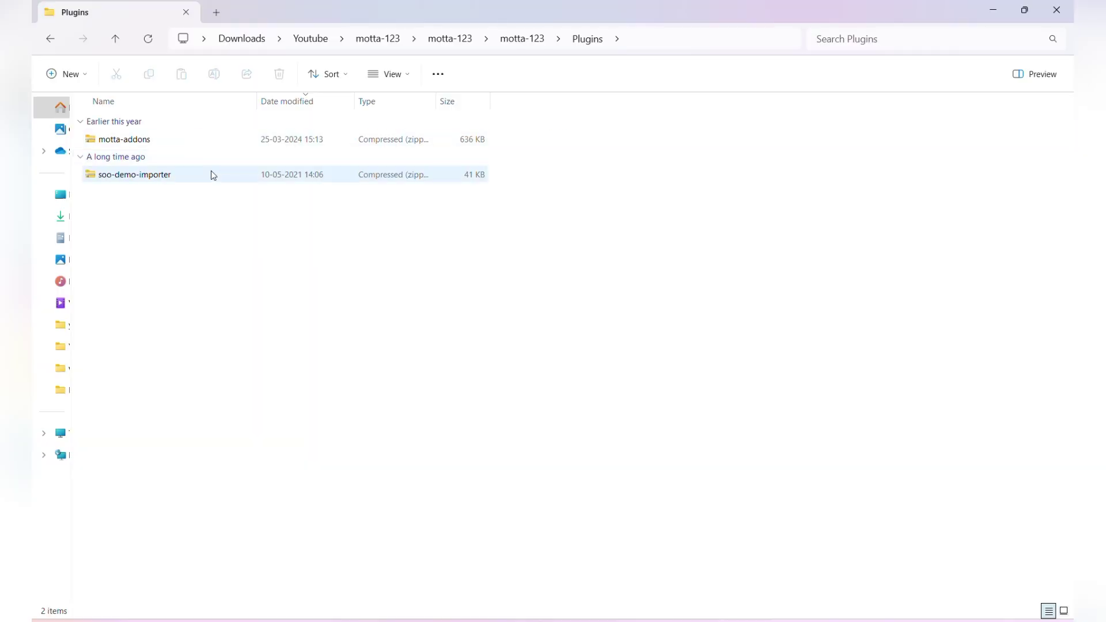
key(ctrl+shift+2)
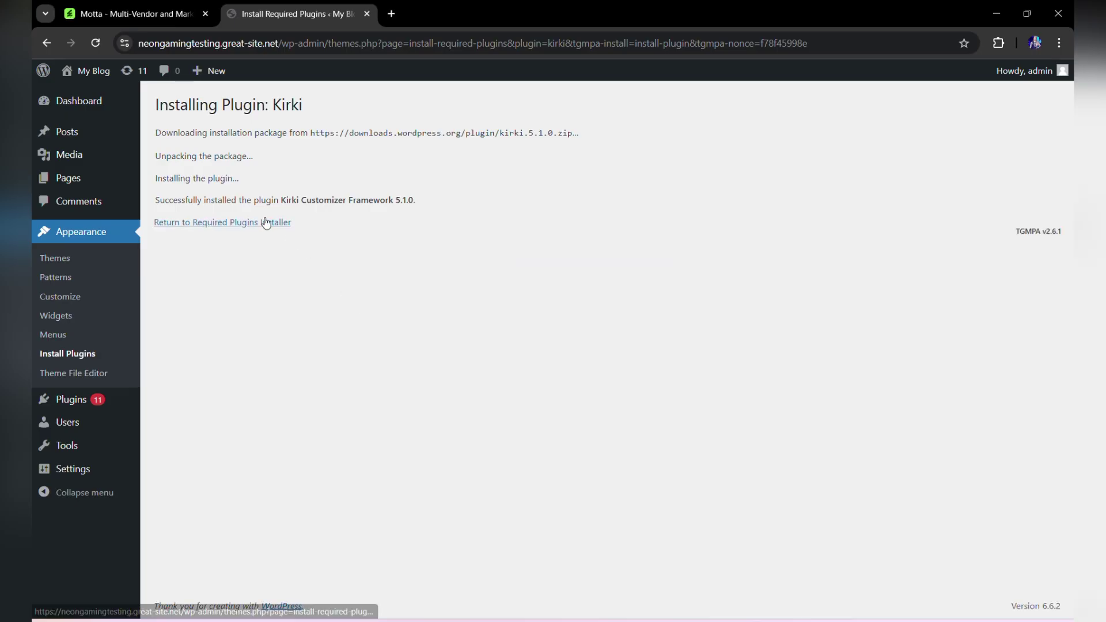
click(265, 222)
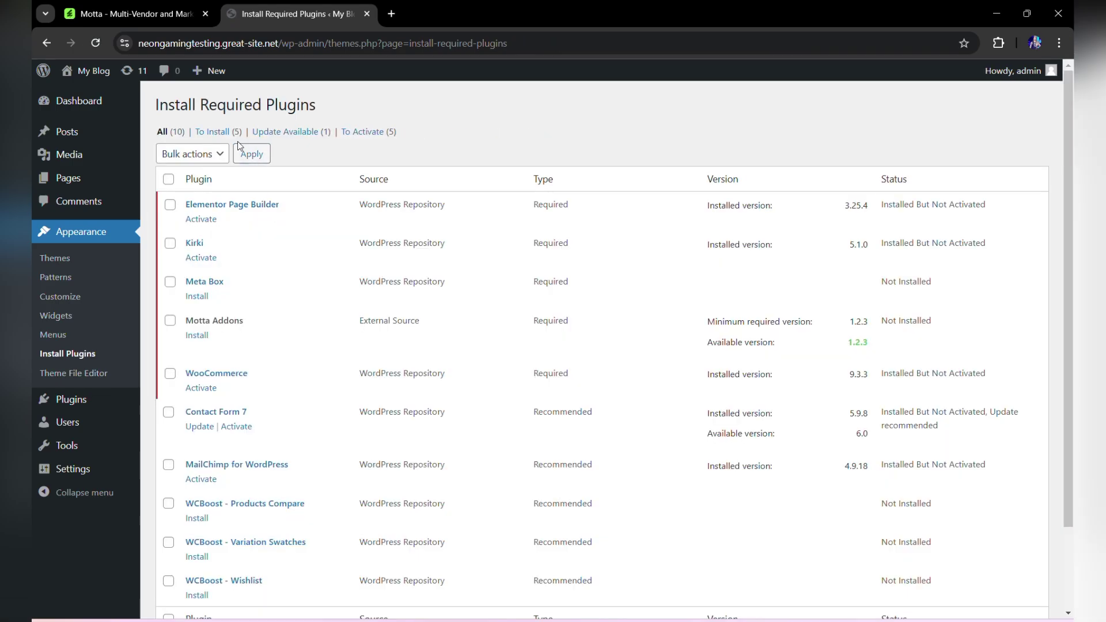
Install the required Meta Box and Motta Addons plugins one after the other from the plugins awaiting installation.
click(230, 135)
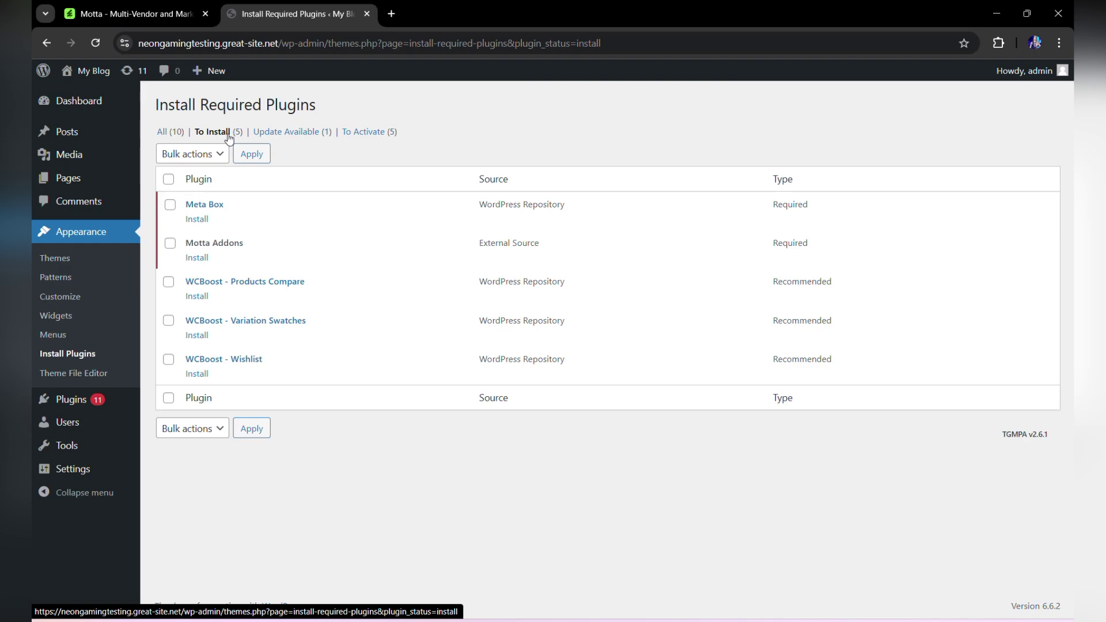
click(196, 220)
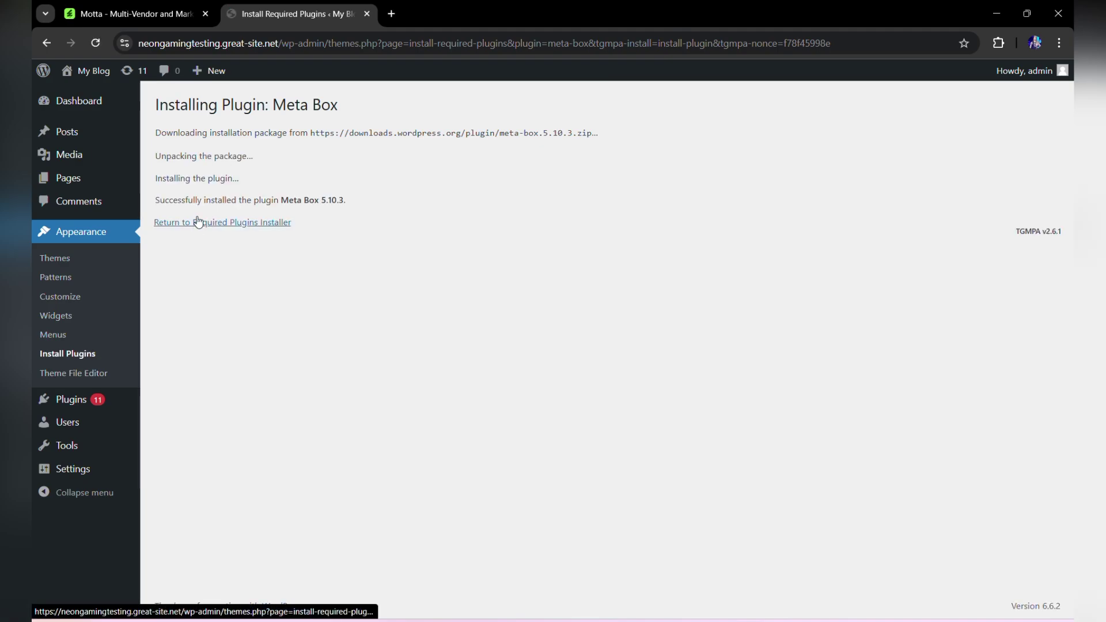
click(206, 224)
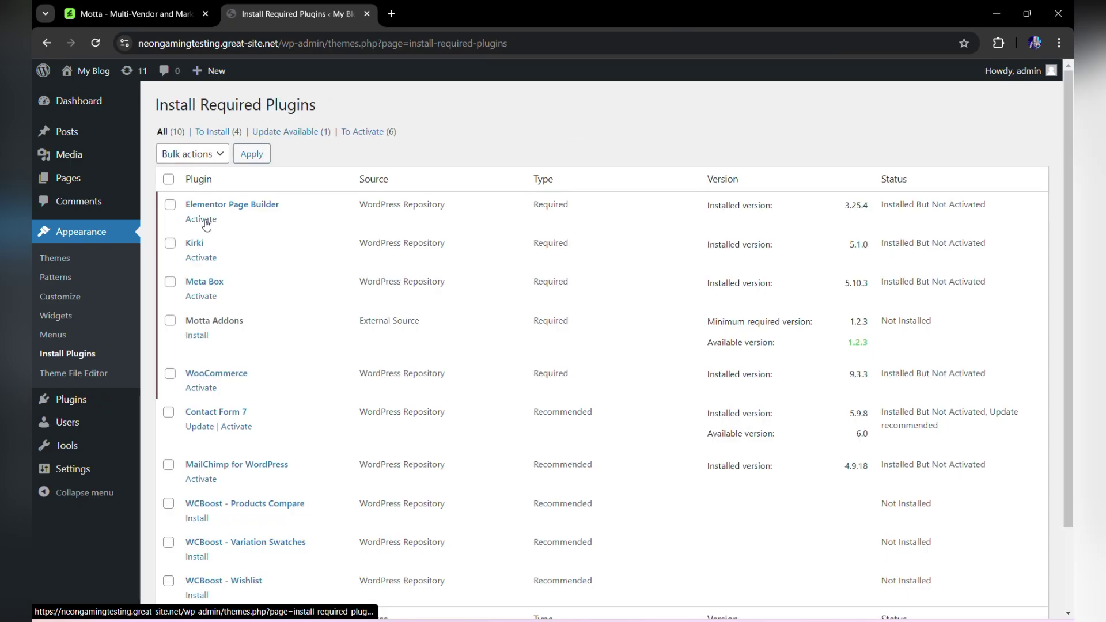
click(212, 132)
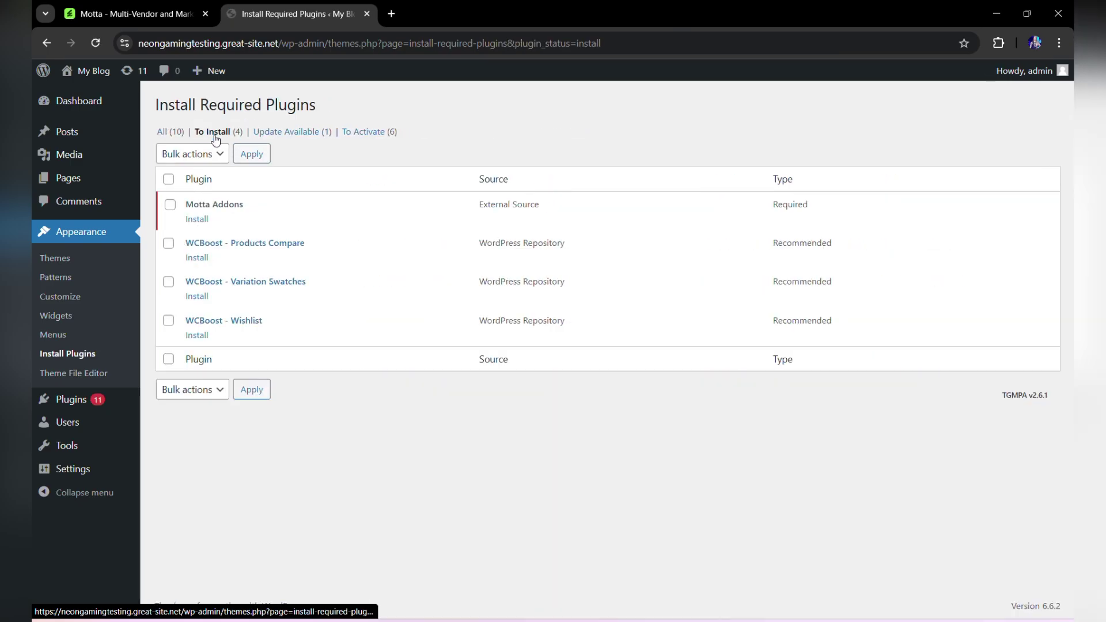
click(199, 222)
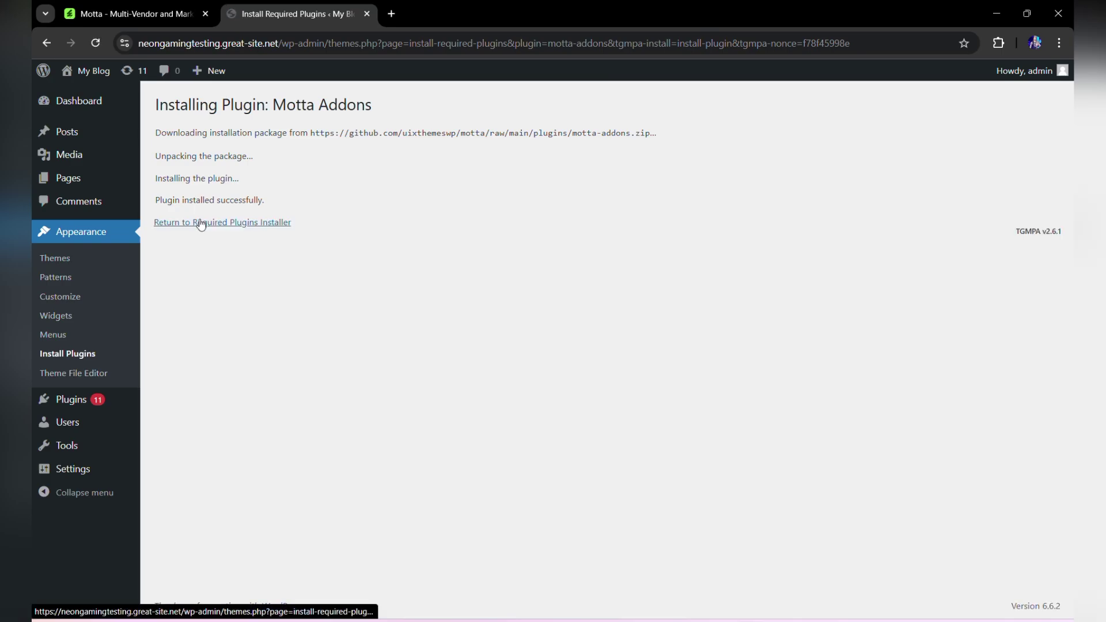
click(201, 224)
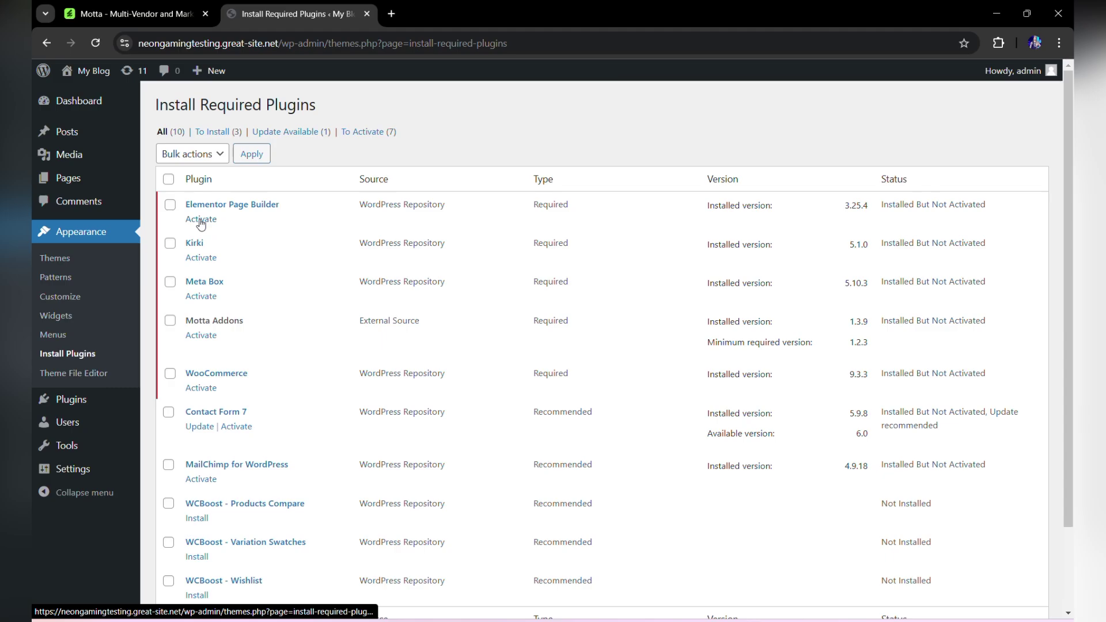
Install the recommended WCBoost - Products Compare and WCBoost - Variation Swatches plugins.
click(223, 132)
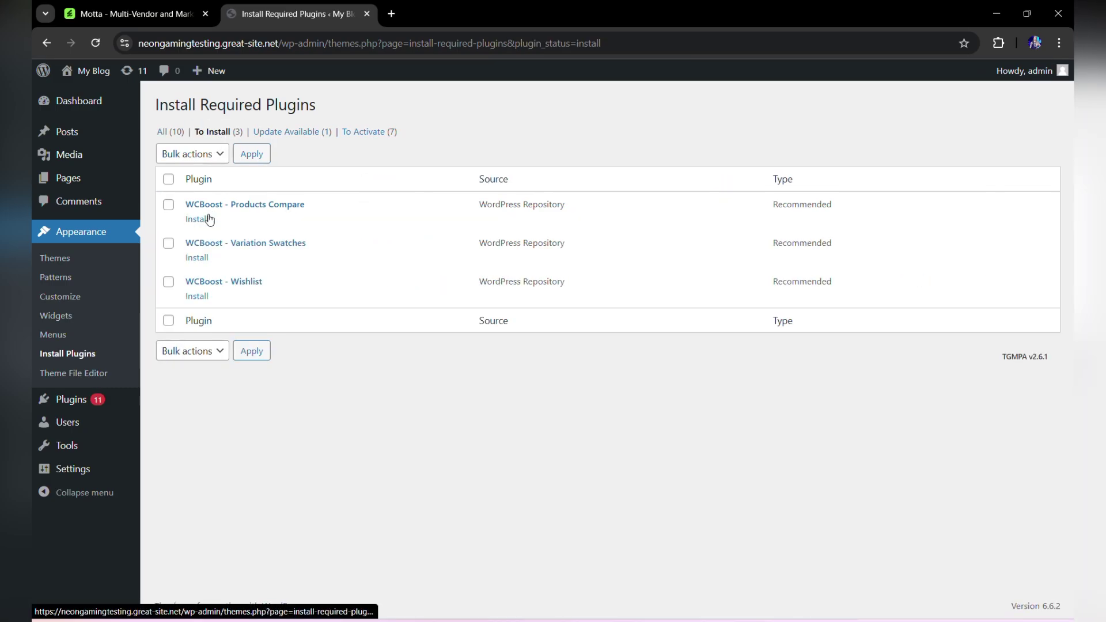
click(208, 219)
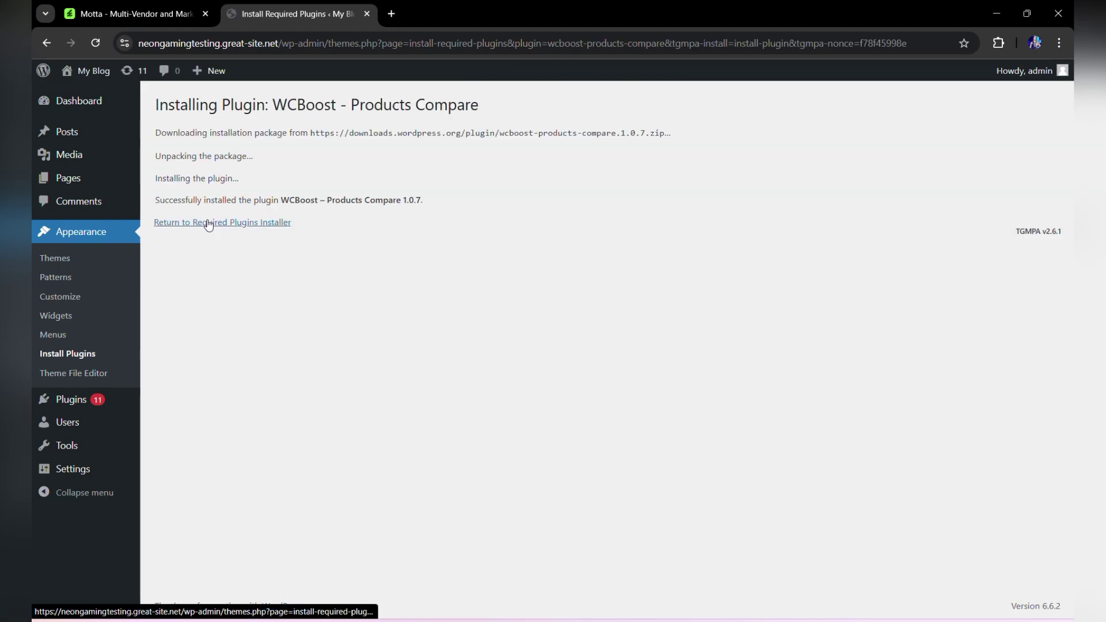
click(209, 223)
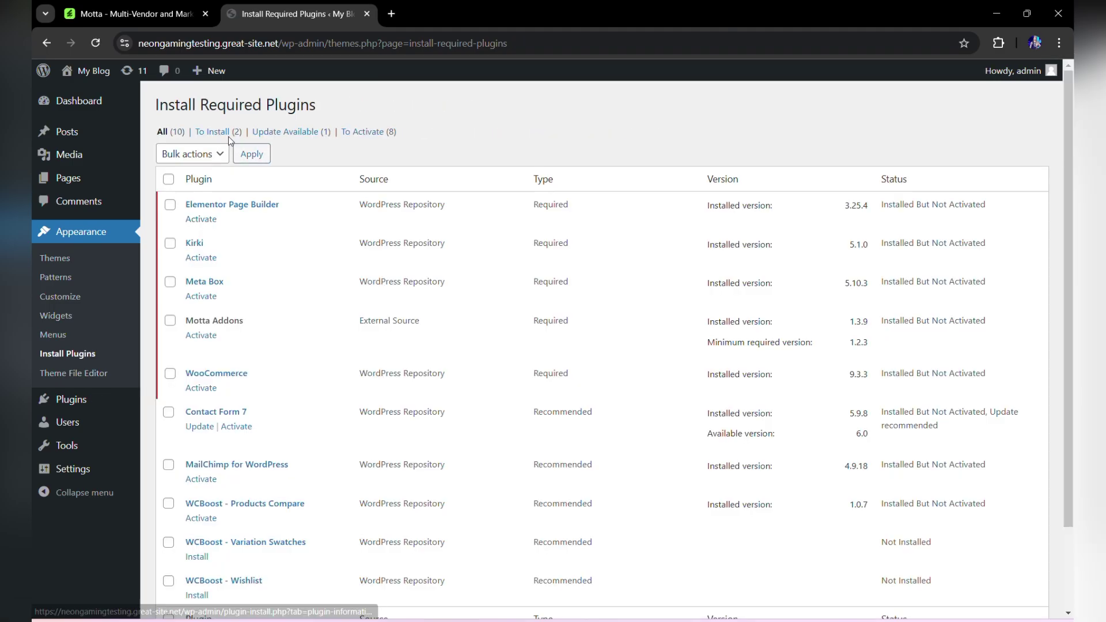
click(229, 138)
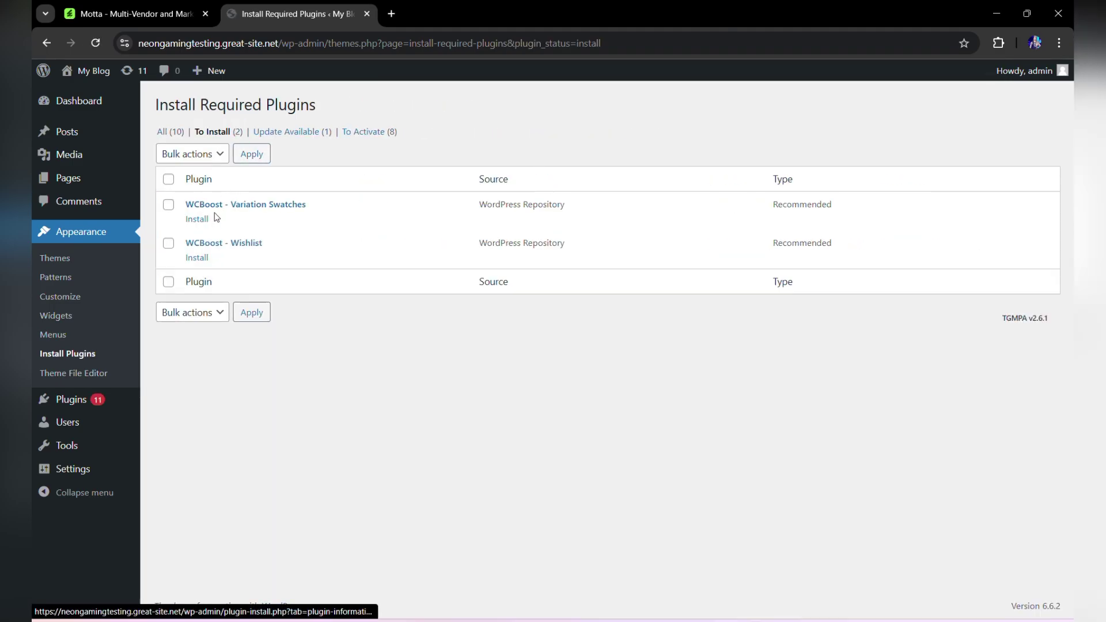
click(207, 220)
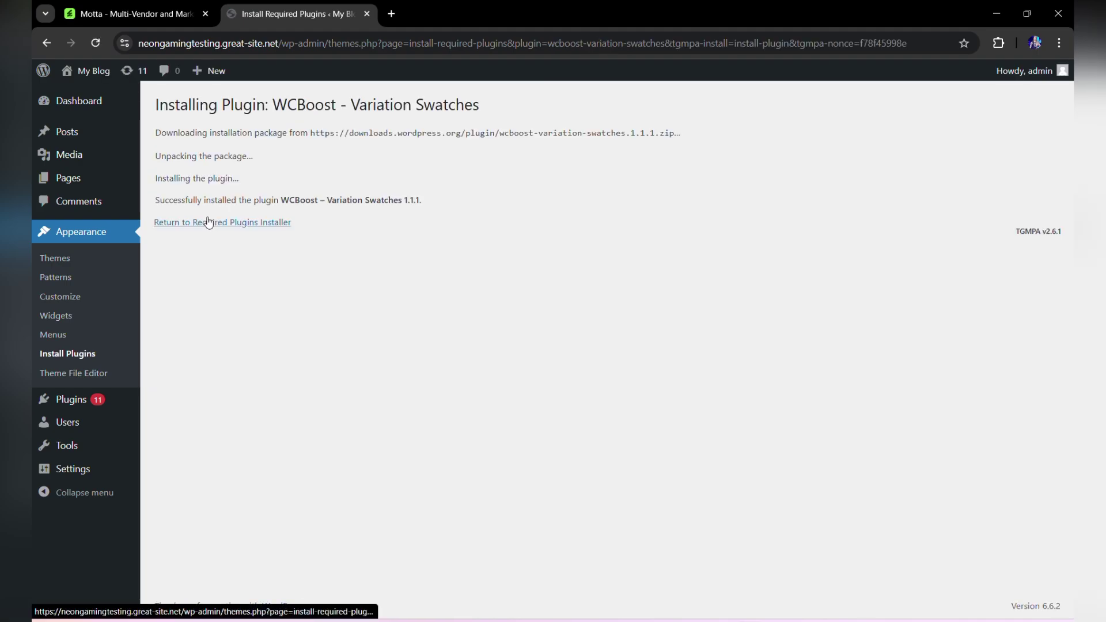
click(209, 222)
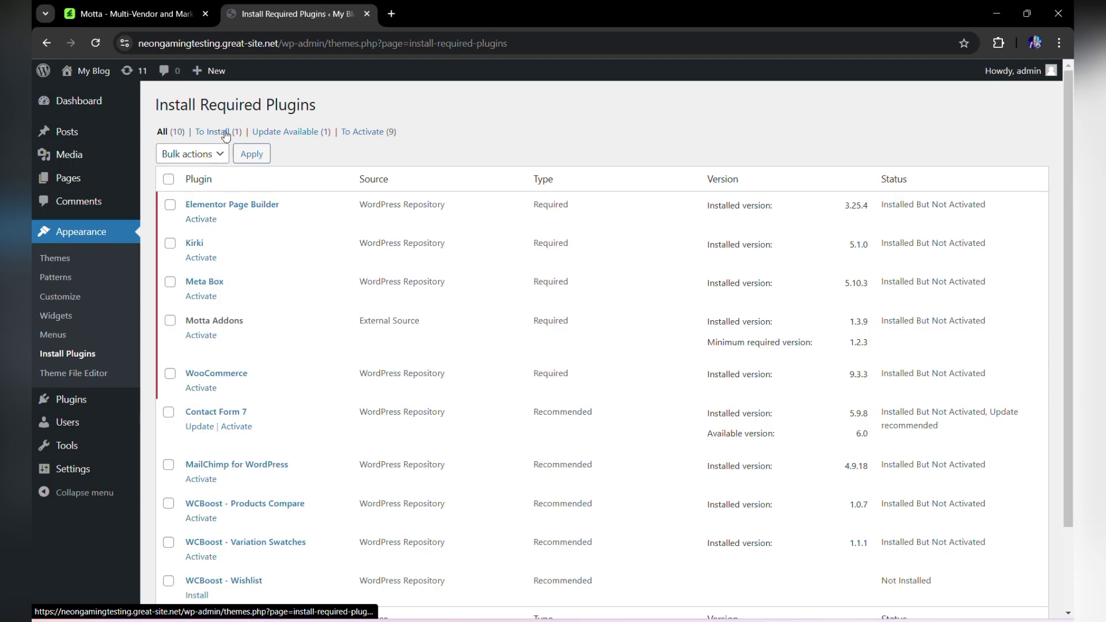
Install the recommended WCBoost - Wishlist plugin and return to the required plugins list.
click(223, 133)
click(200, 223)
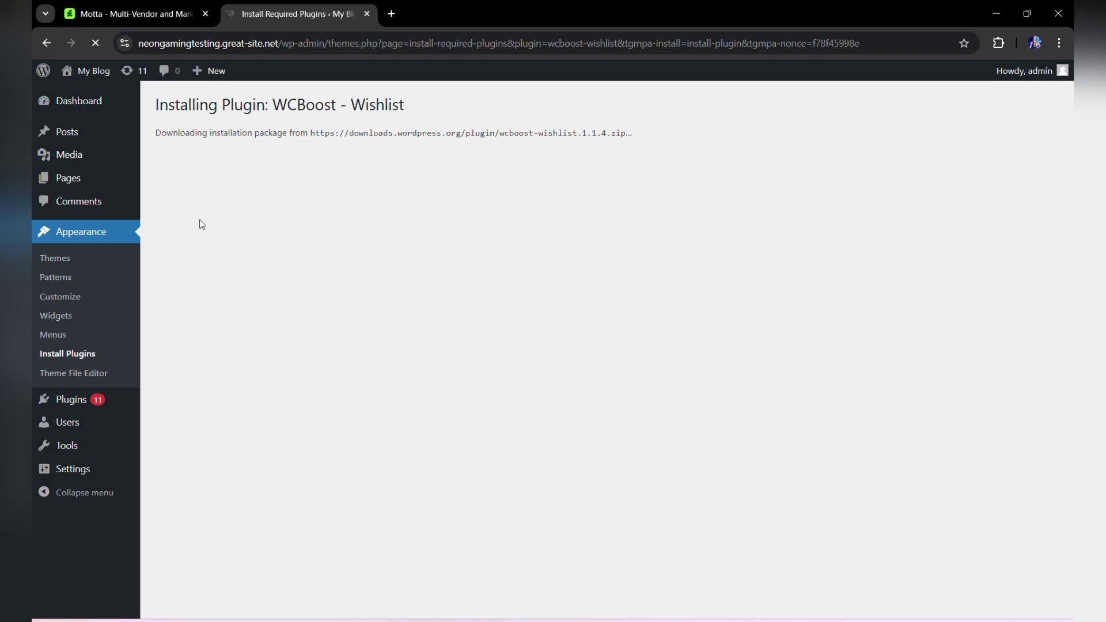
click(201, 224)
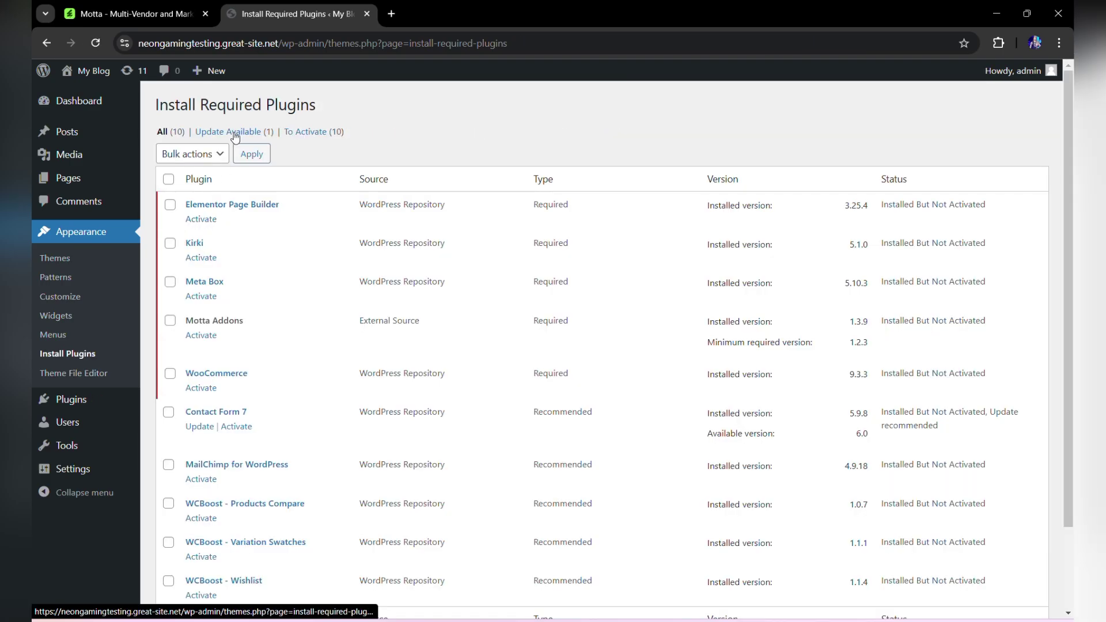
Update the Contact Form 7 plugin to version 6.0 and return to the required plugins list.
click(234, 133)
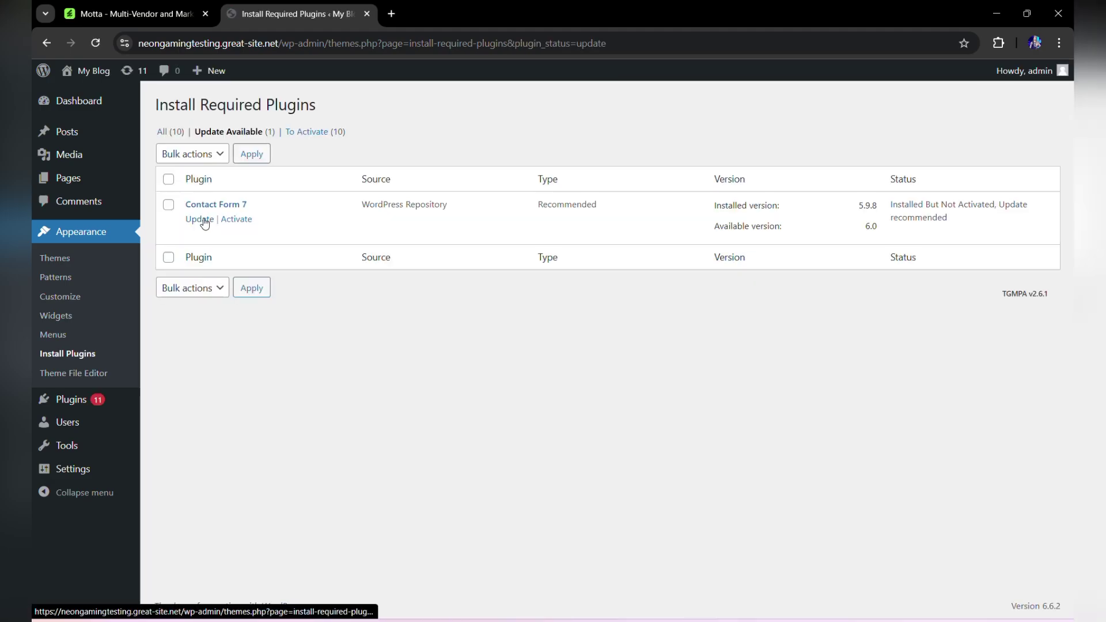
click(204, 221)
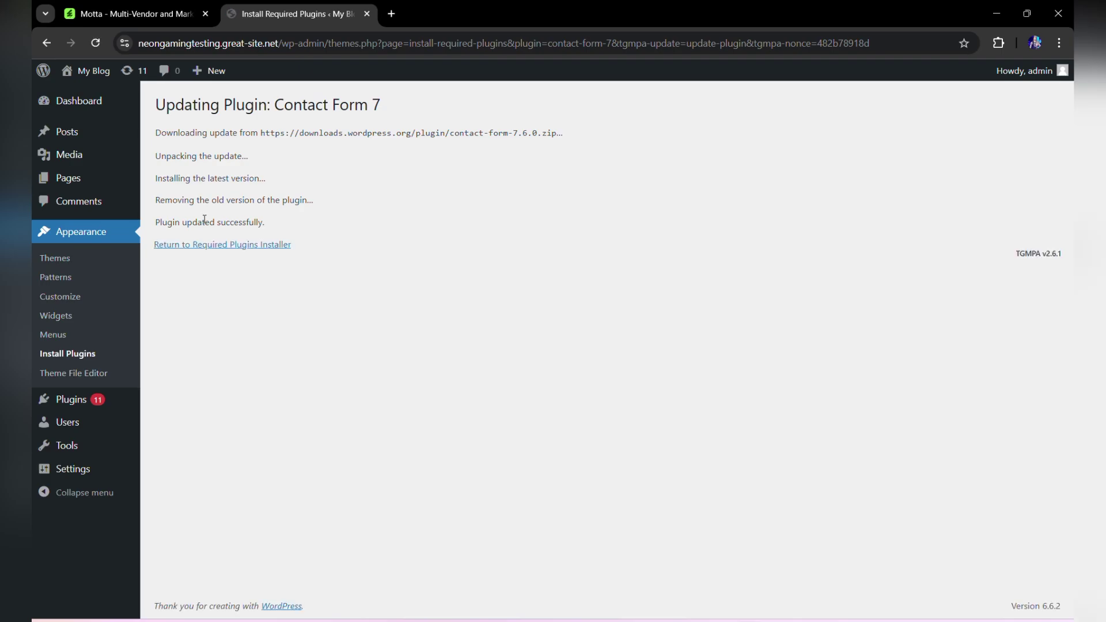
click(213, 246)
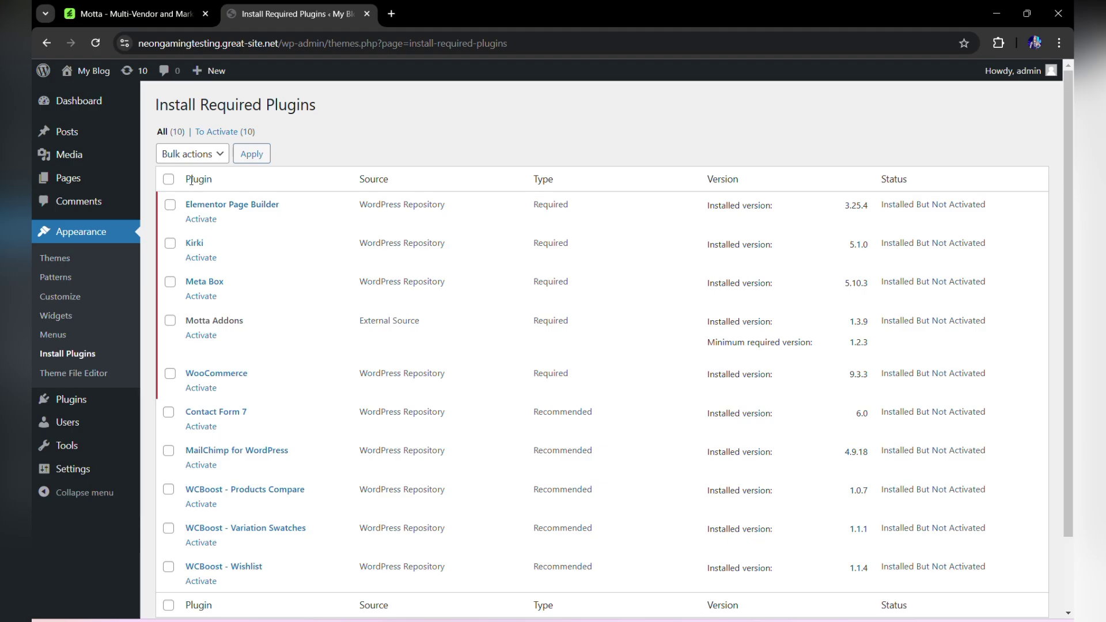
Activate all the listed required and recommended plugins together with one bulk action.
click(168, 179)
scroll(257, 233, down, 2)
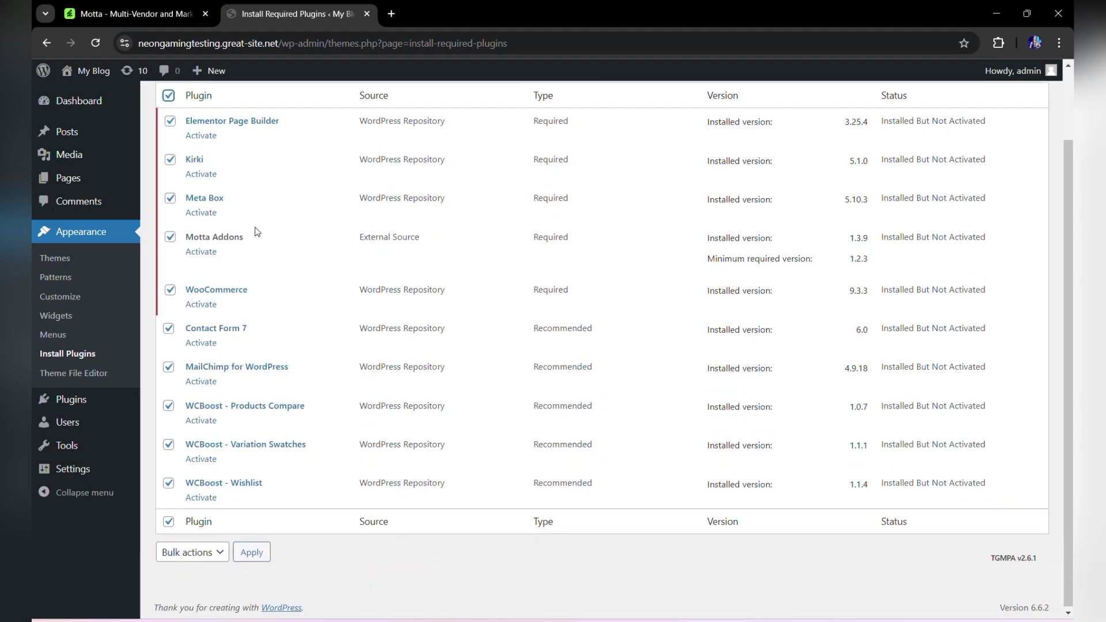
scroll(278, 285, up, 2)
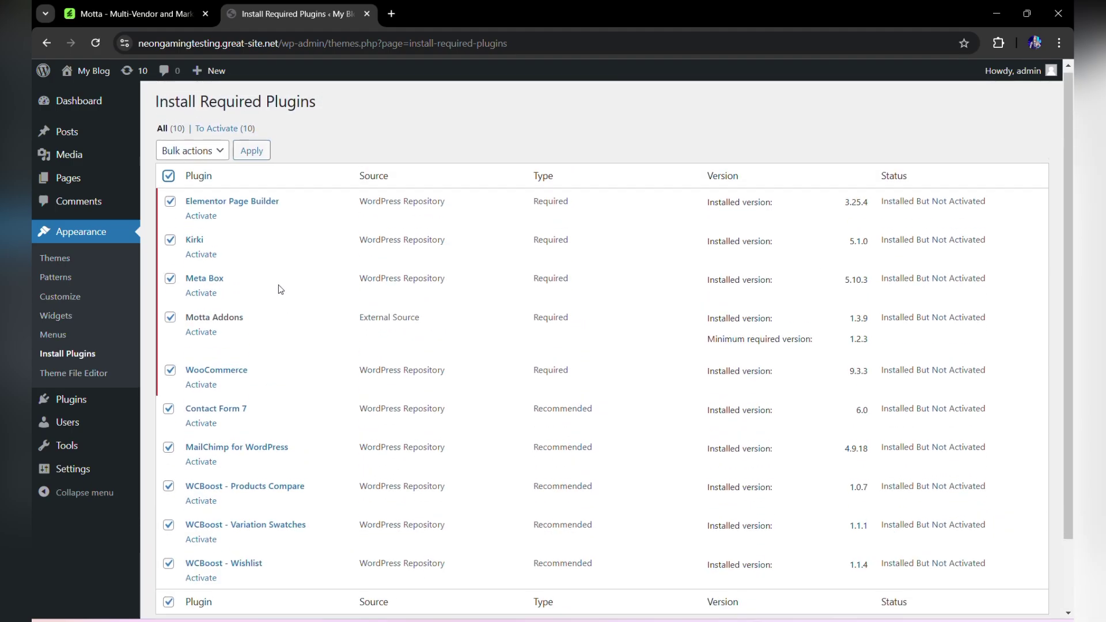
click(218, 154)
click(209, 229)
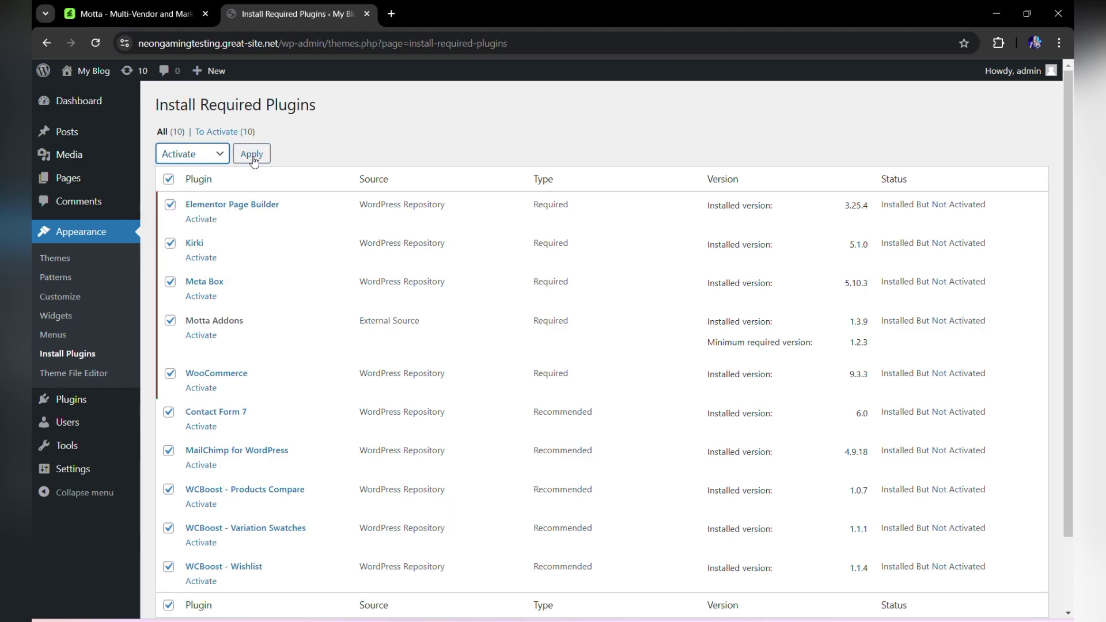
click(251, 155)
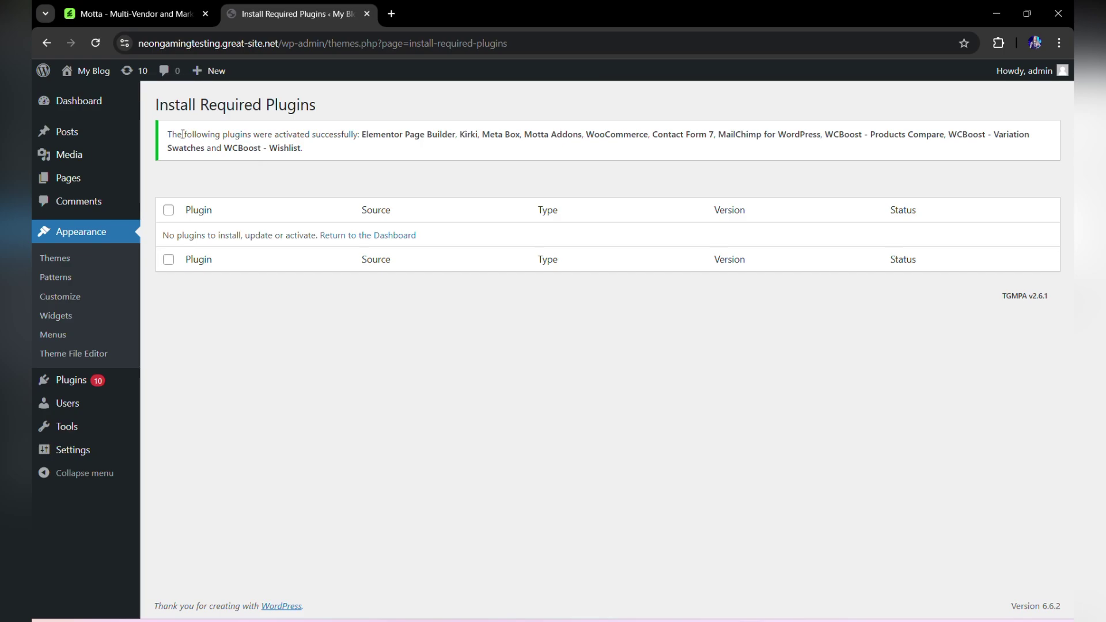
drag(175, 131, 337, 125)
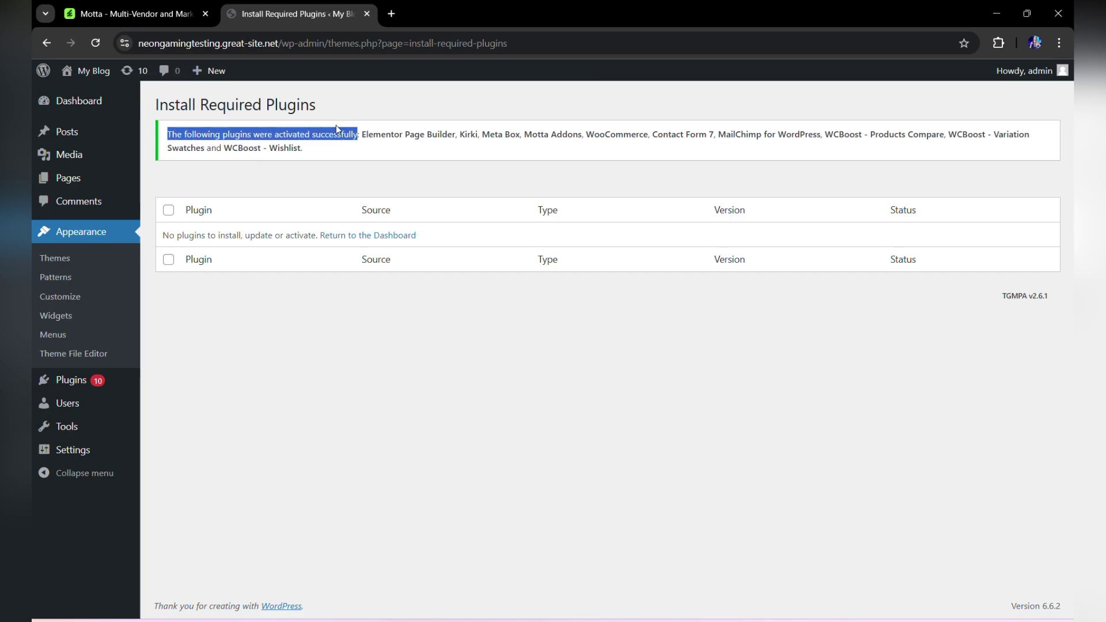
Go to the WordPress dashboard, leaving the Elementor onboarding by opening the site's wp-admin address.
click(366, 239)
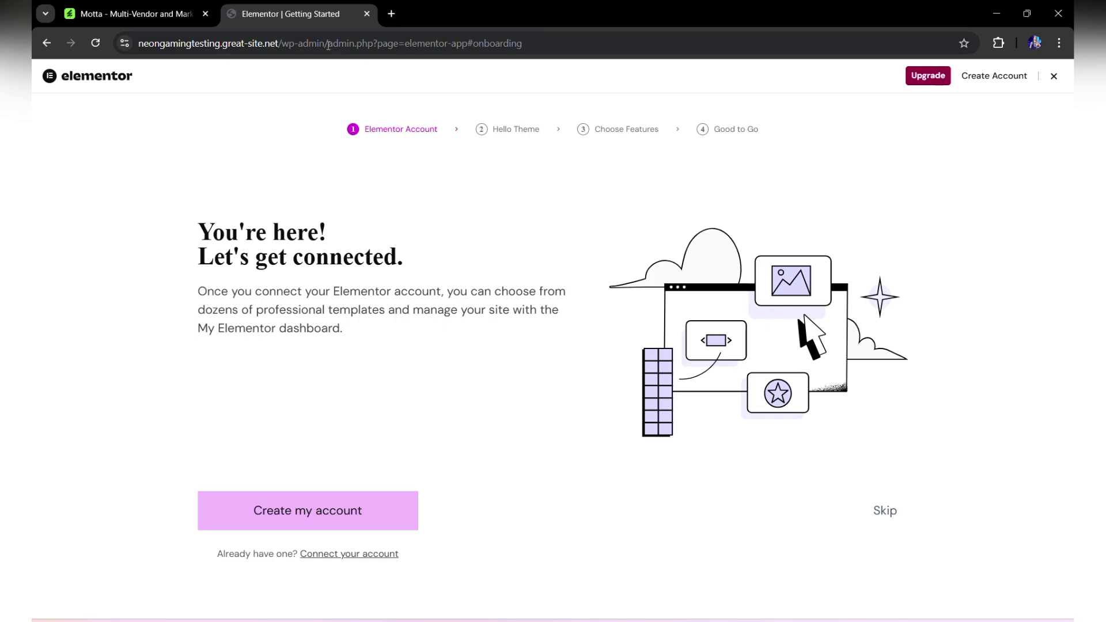
drag(329, 45, 696, 46)
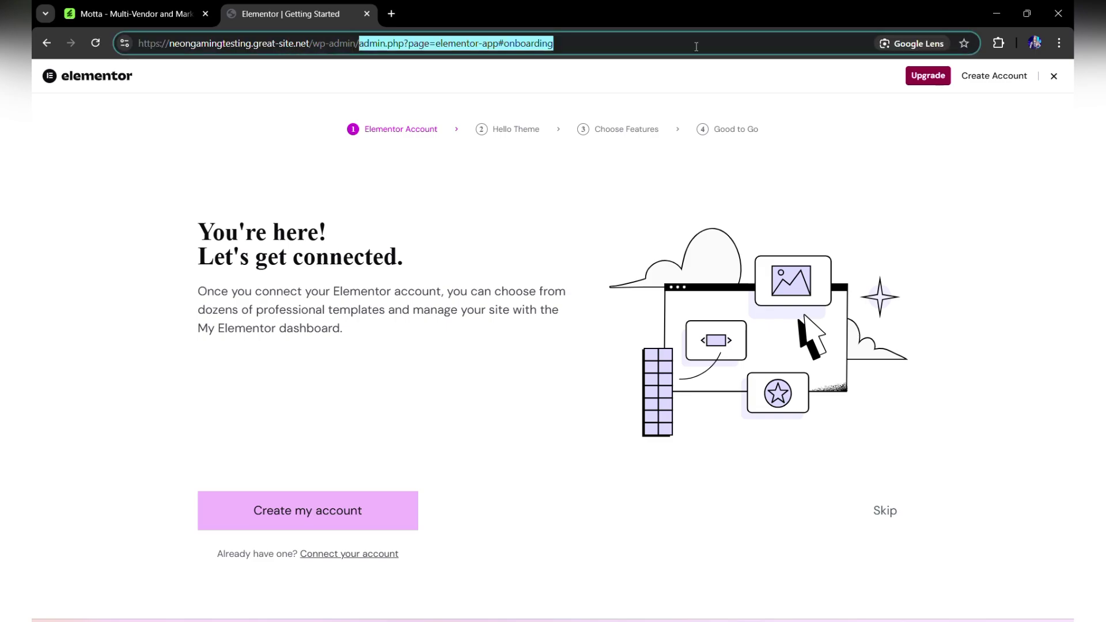
key(BackSpace)
key(Return)
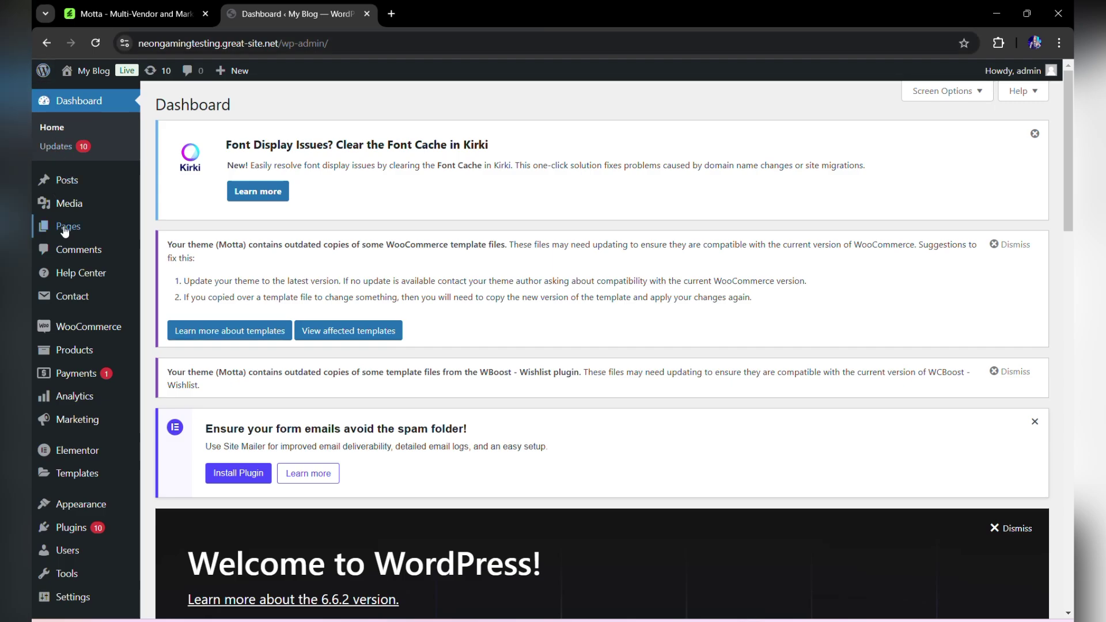
Look through the theme's popup list and its theme settings page for a demo import option.
scroll(65, 242, down, 2)
mouse_move(75, 458)
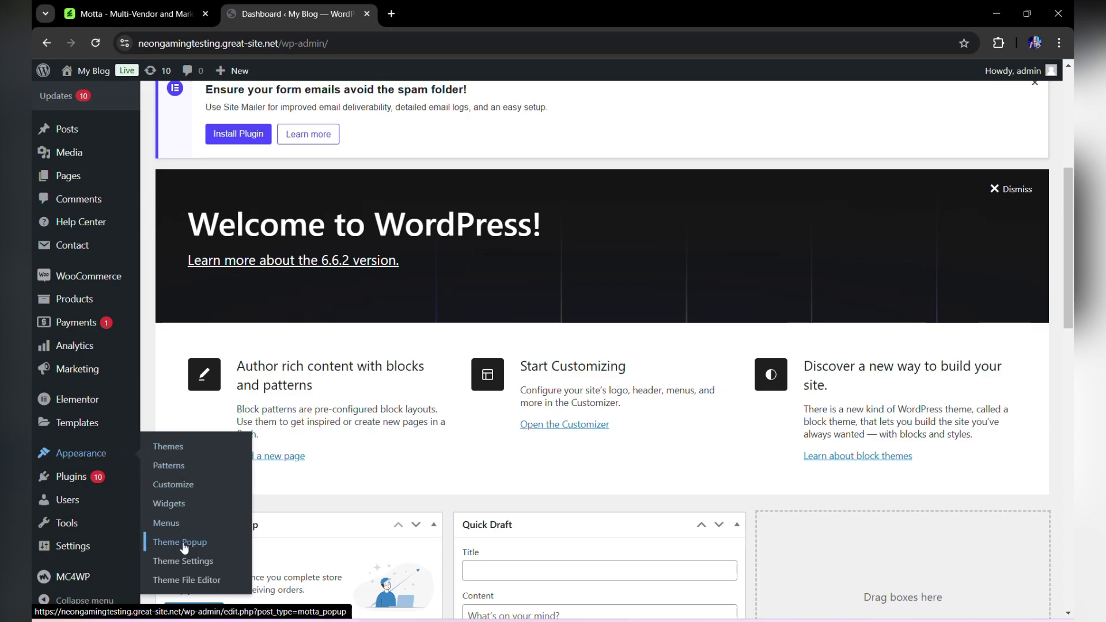
click(184, 548)
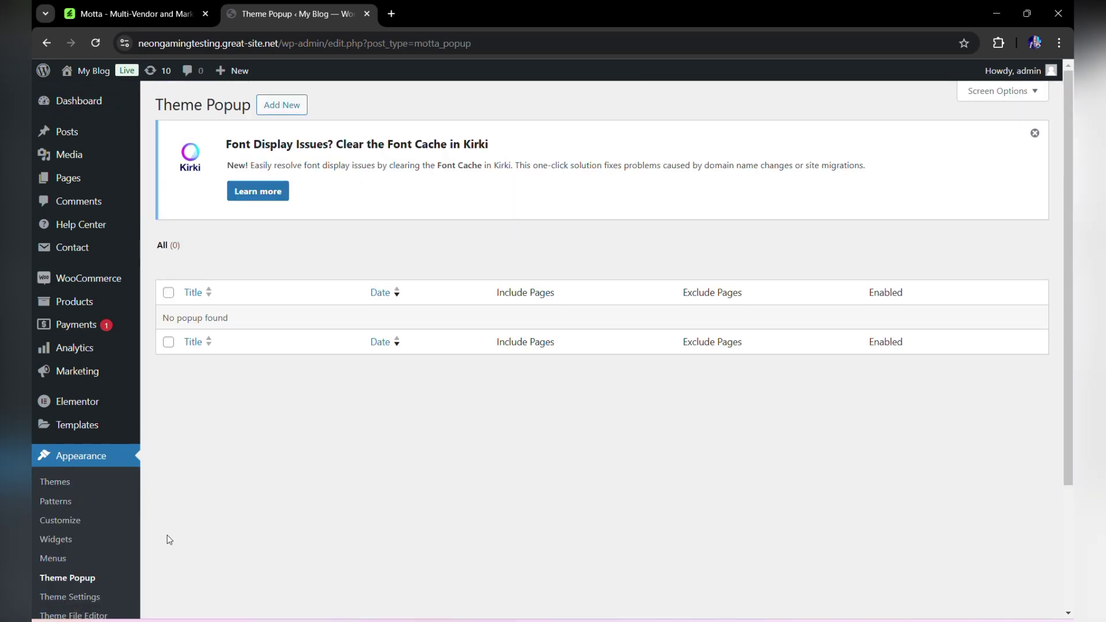
scroll(36, 375, down, 3)
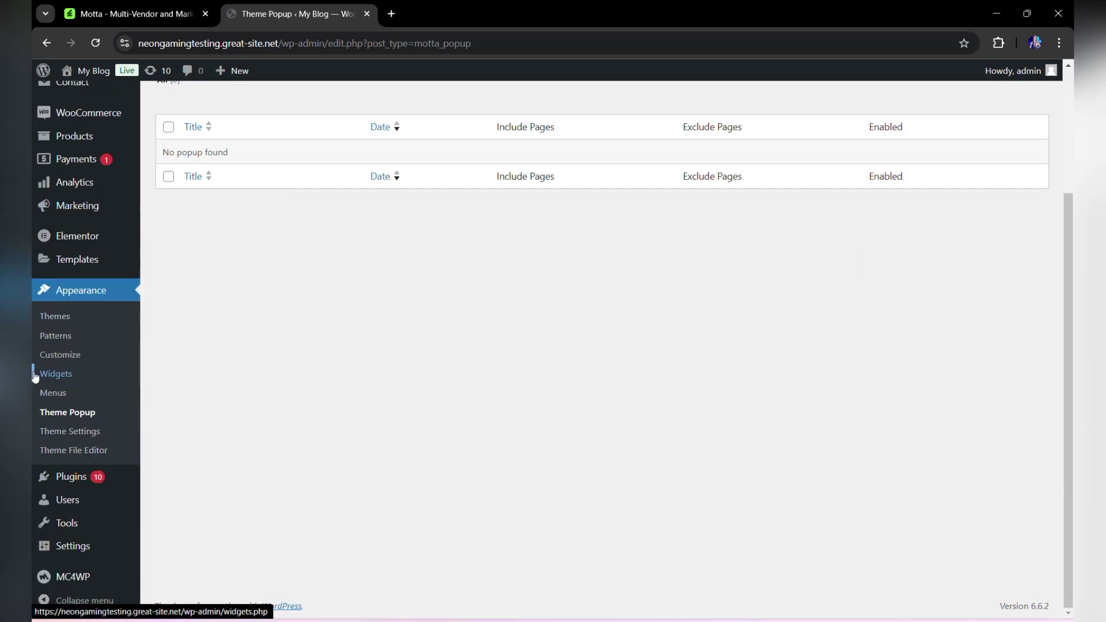
click(74, 432)
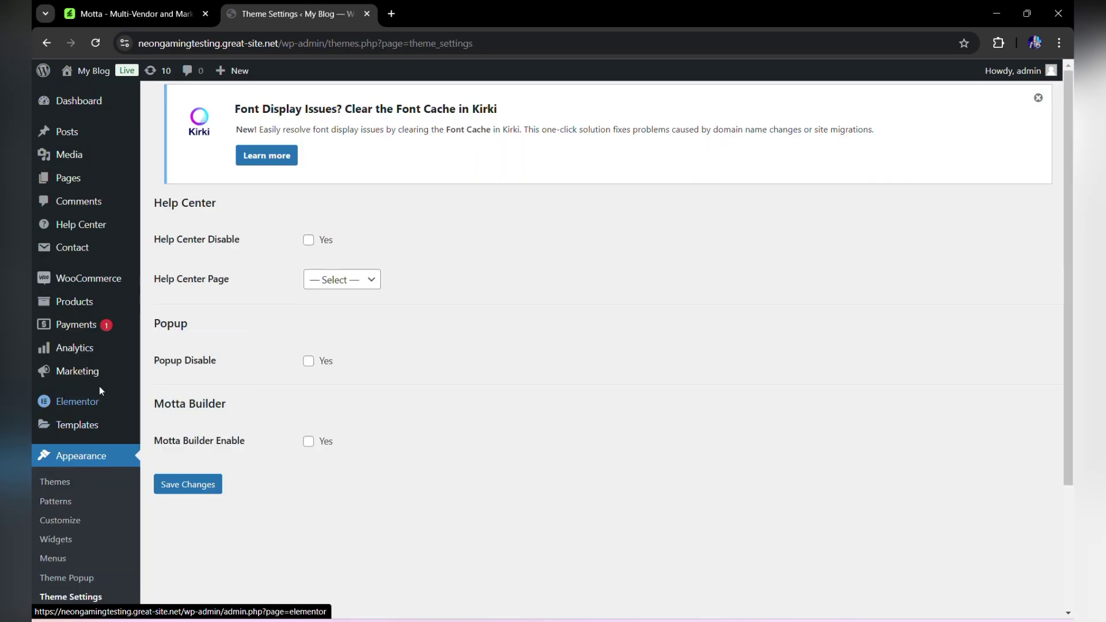
scroll(99, 386, down, 3)
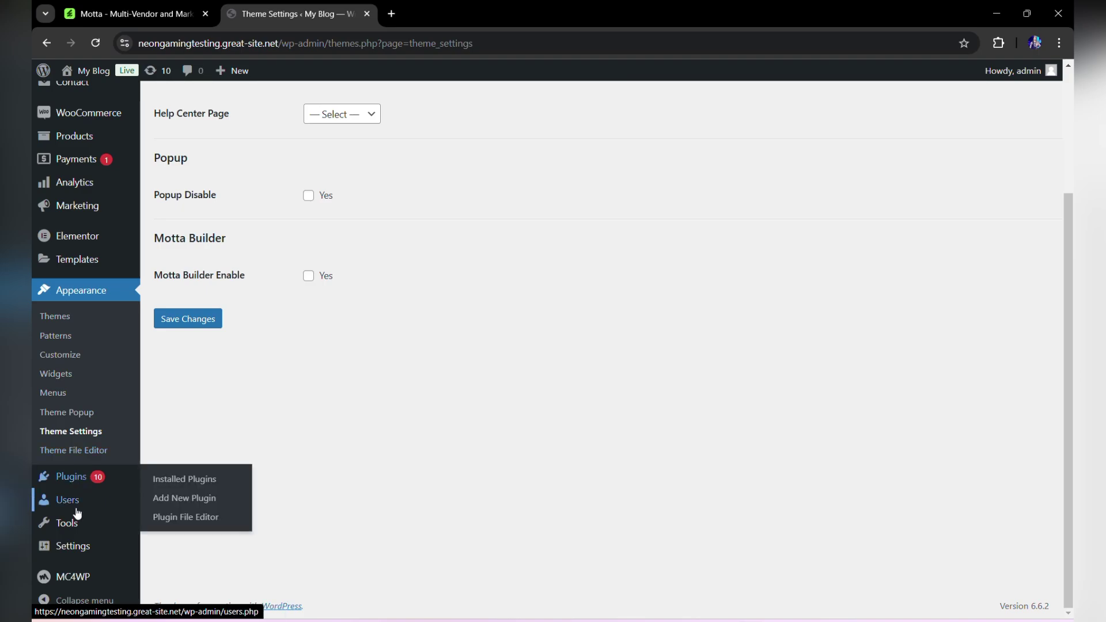
Open the upload form for adding a plugin and supply soo-demo-importer.zip from the motta-123 Plugins folder.
mouse_move(71, 534)
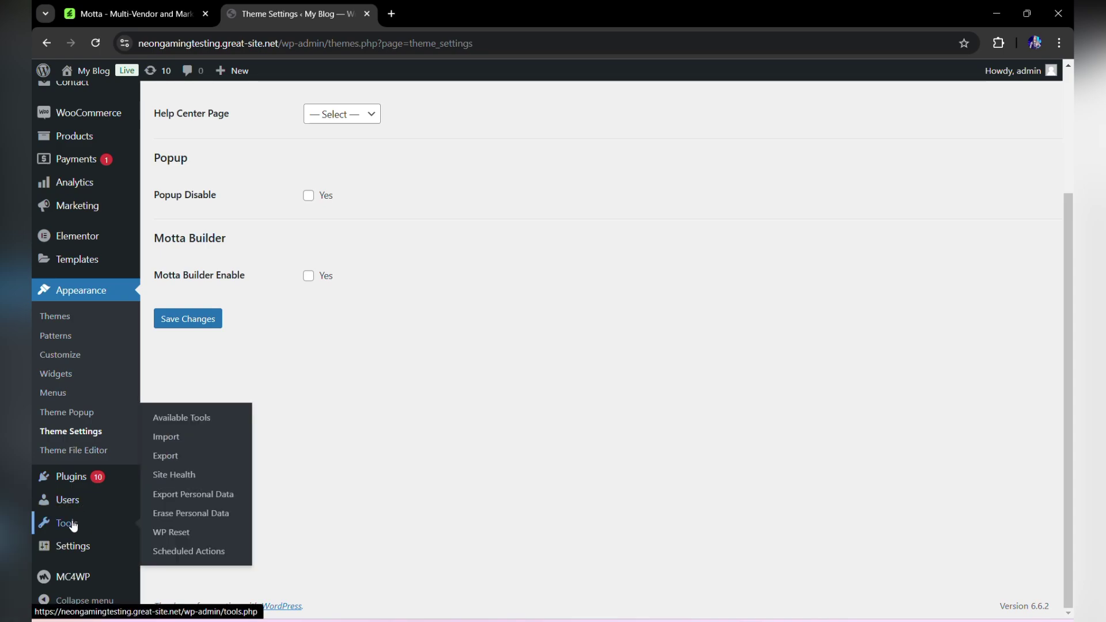
mouse_move(74, 486)
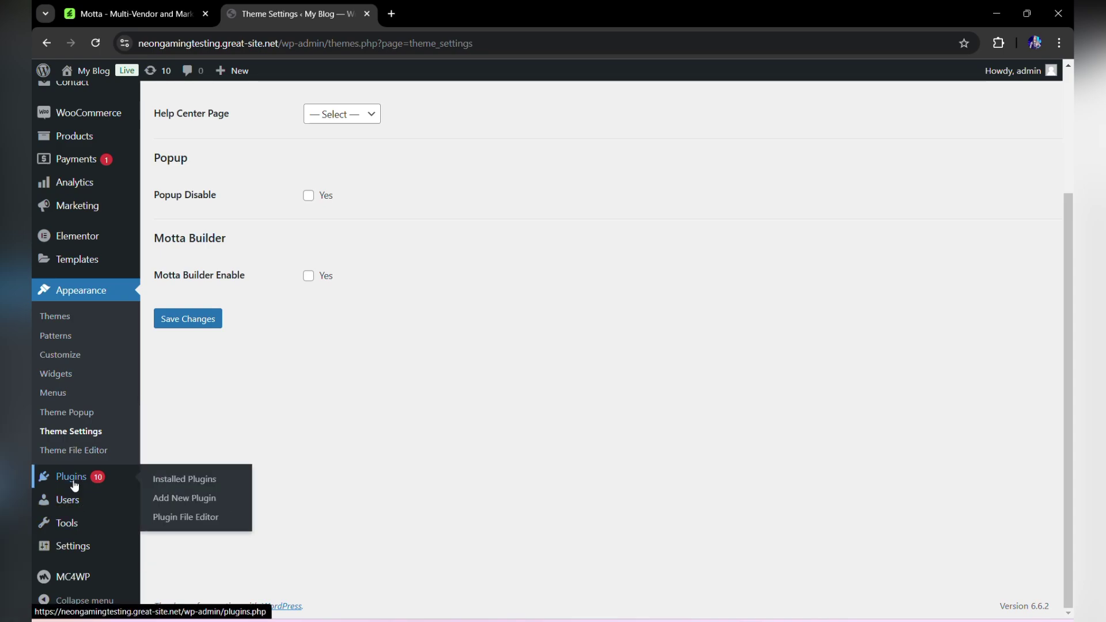
click(161, 505)
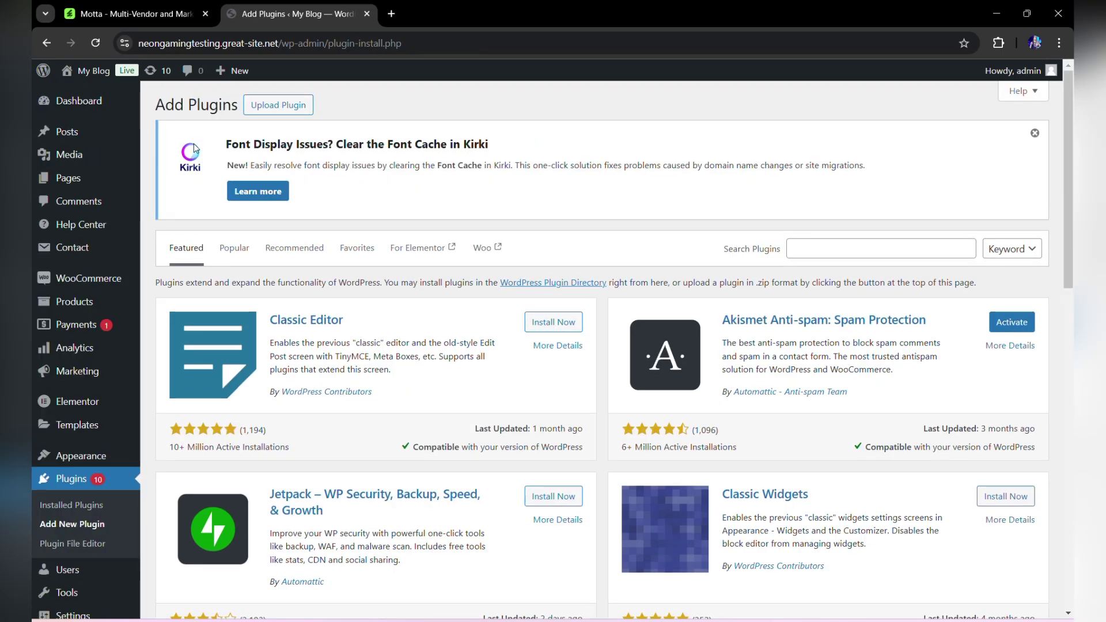
click(257, 105)
key(alt+Tab)
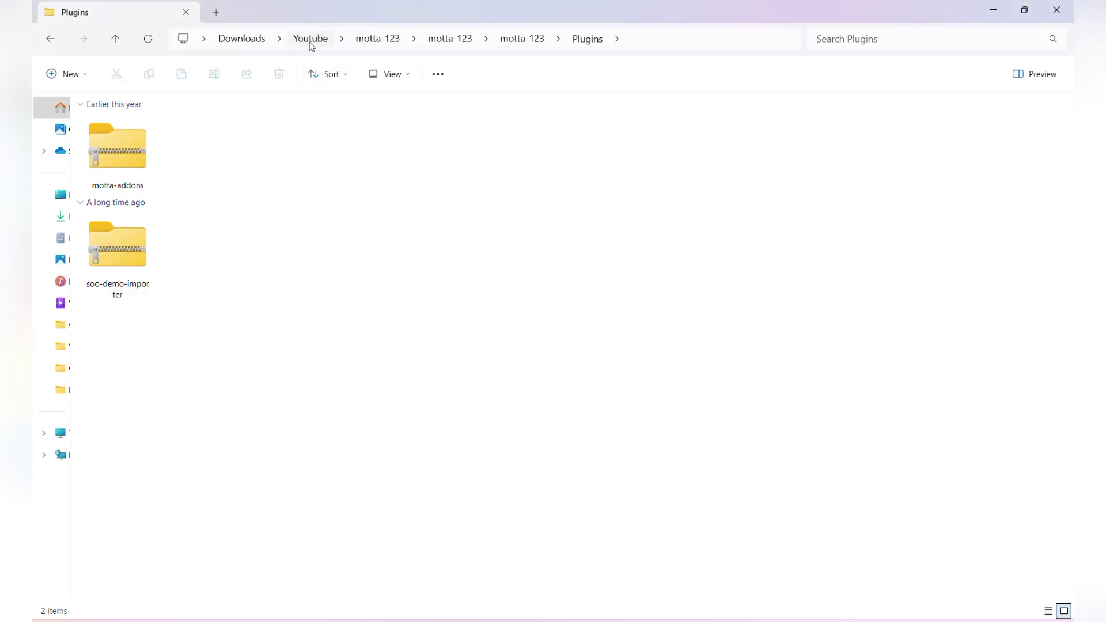
click(130, 260)
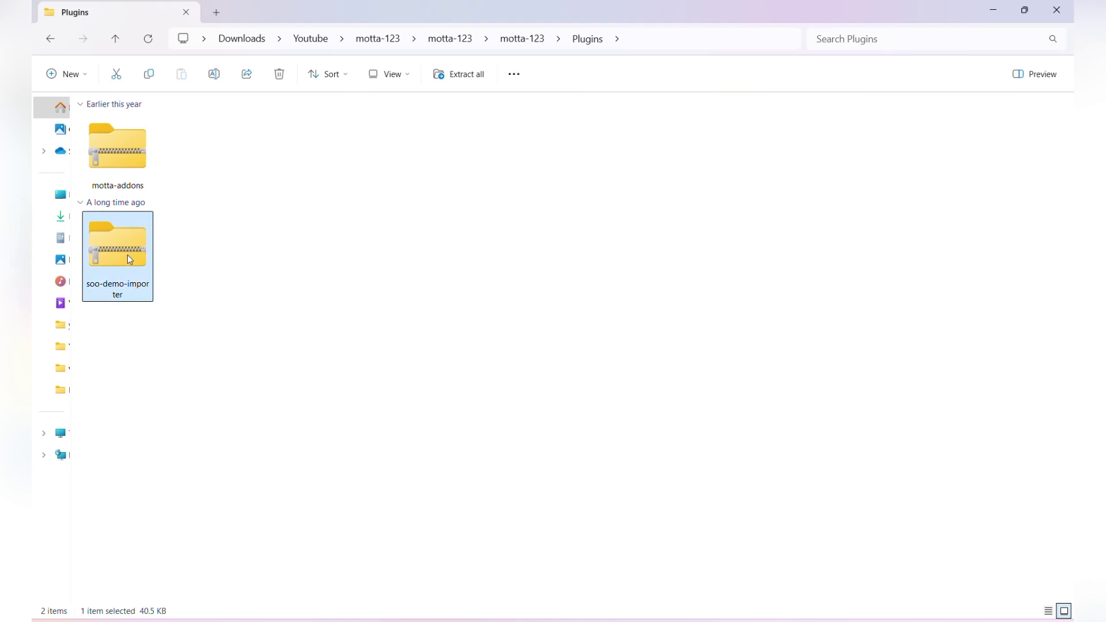
drag(116, 240, 500, 341)
key(alt+Tab)
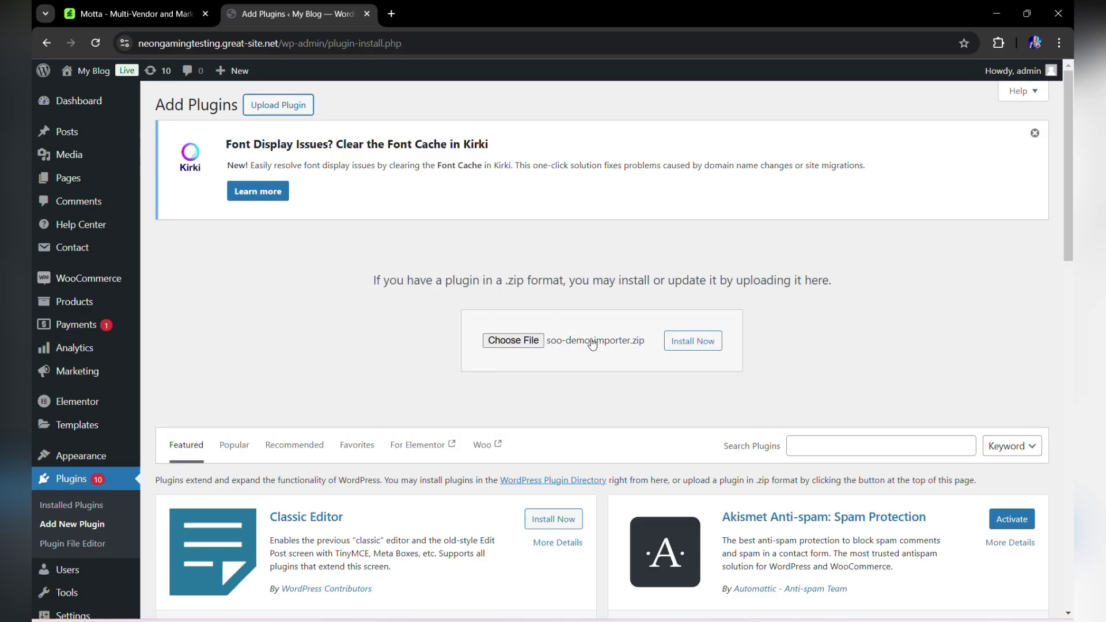
Install and activate the plugin from the chosen soo-demo-importer.zip file.
click(695, 341)
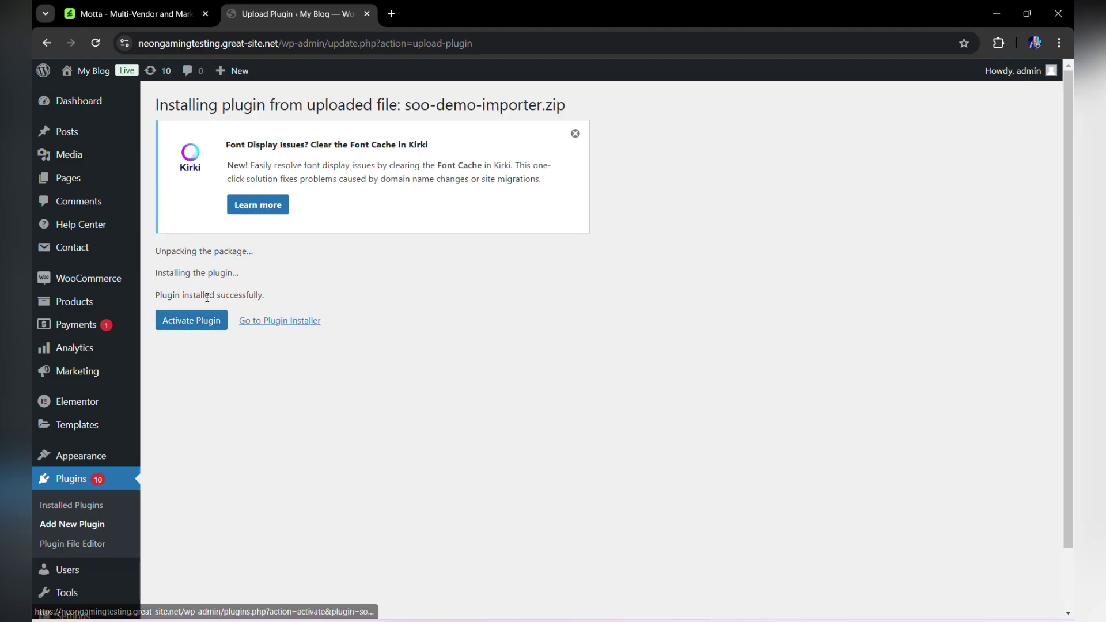
click(210, 321)
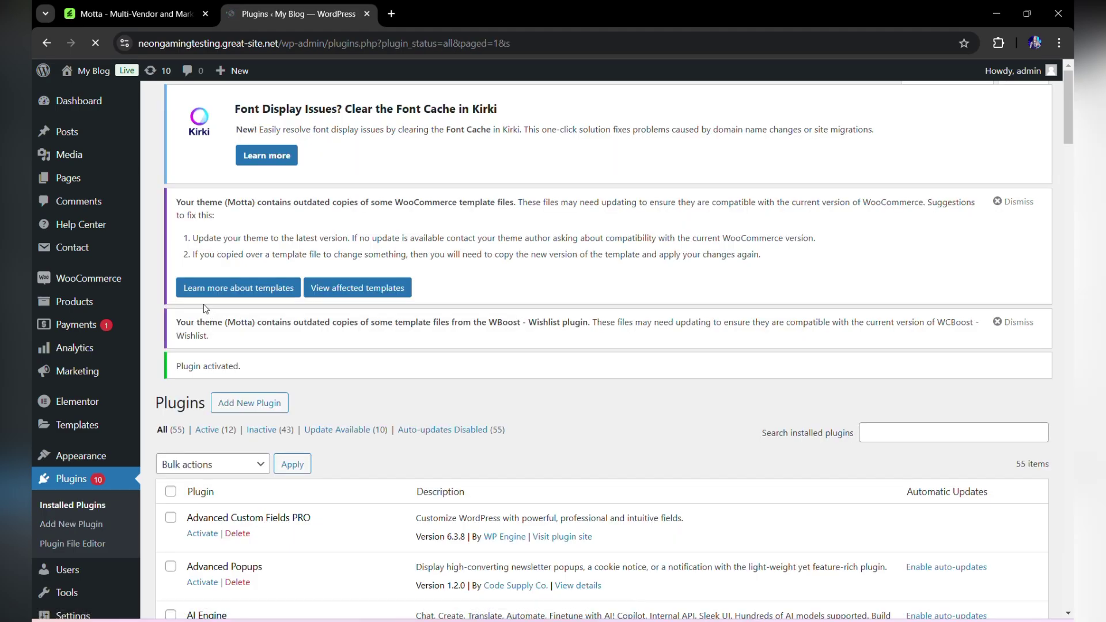
scroll(222, 303, down, 3)
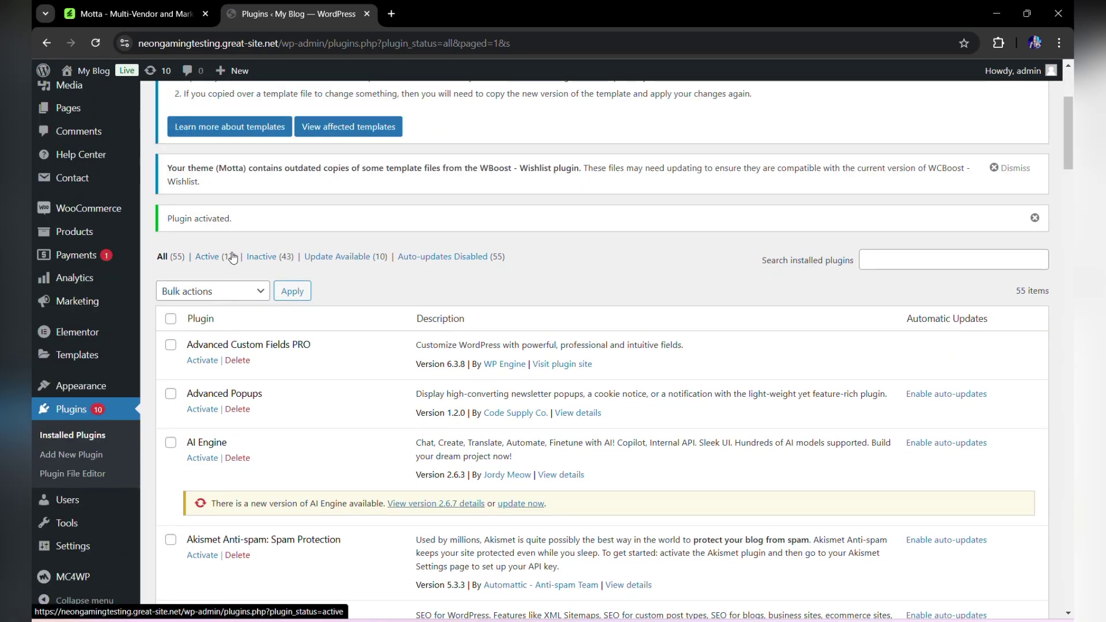
Return to the dashboard and open the theme's Import Demo Data page.
scroll(232, 258, up, 4)
click(96, 100)
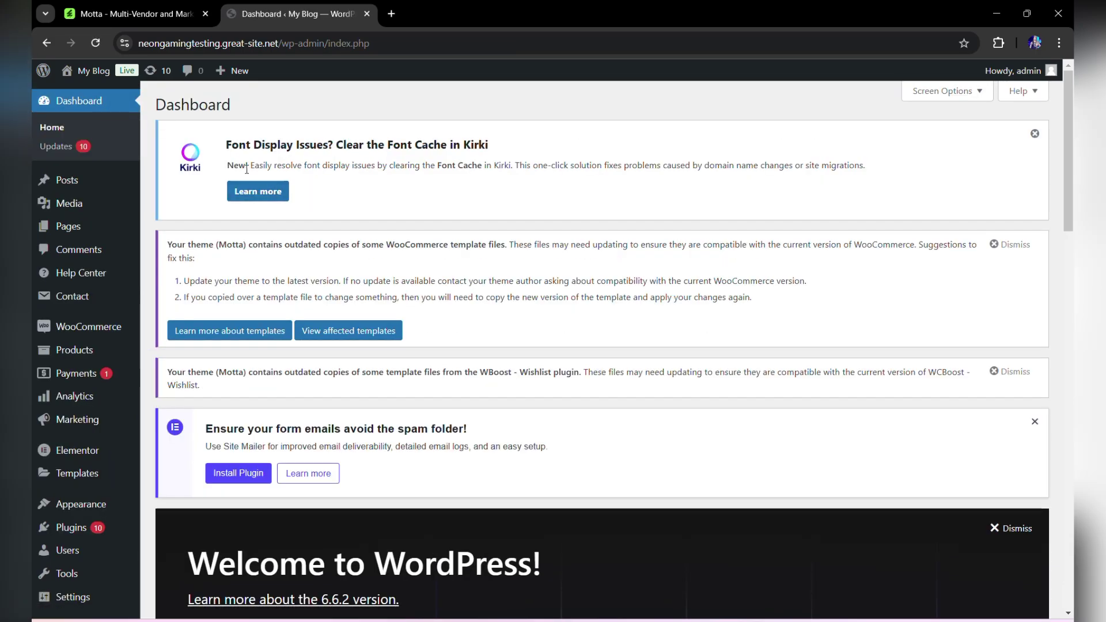
scroll(144, 242, down, 3)
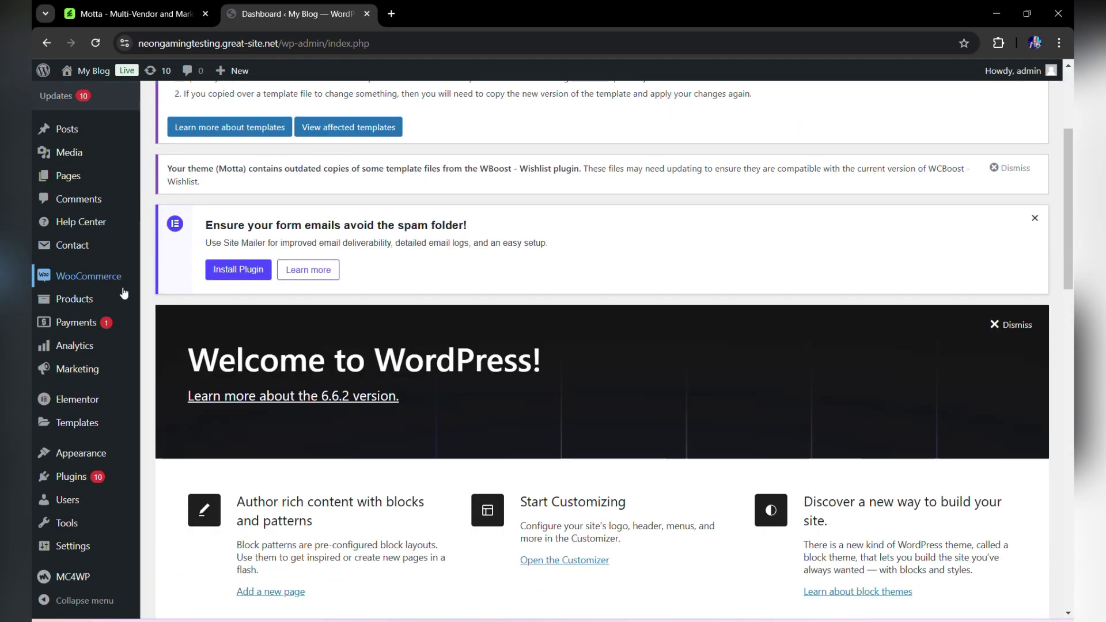
mouse_move(89, 455)
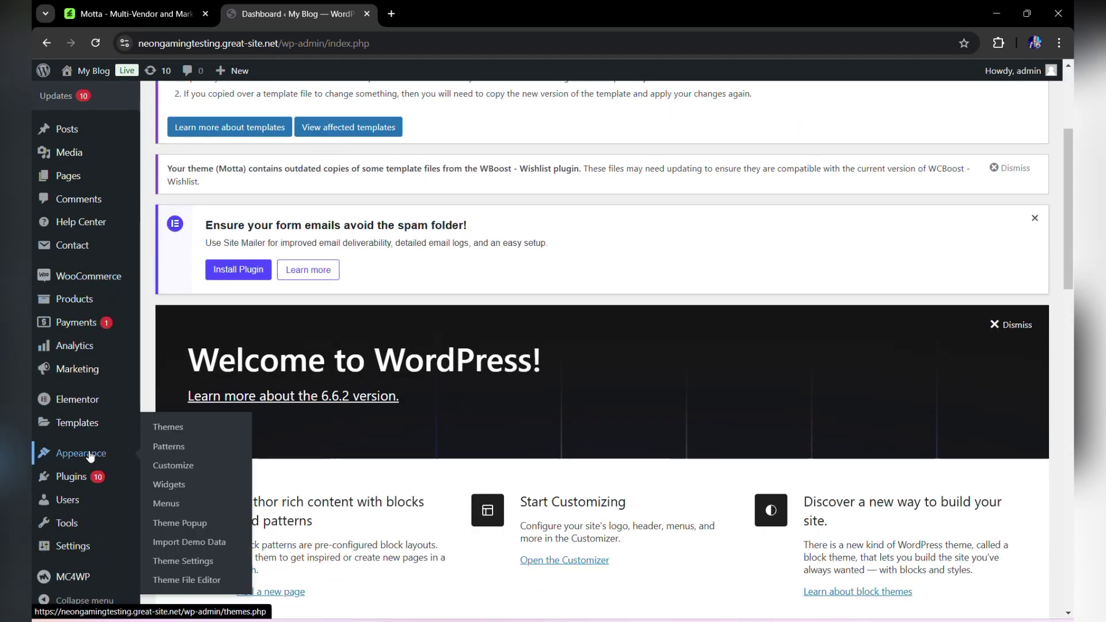
click(201, 542)
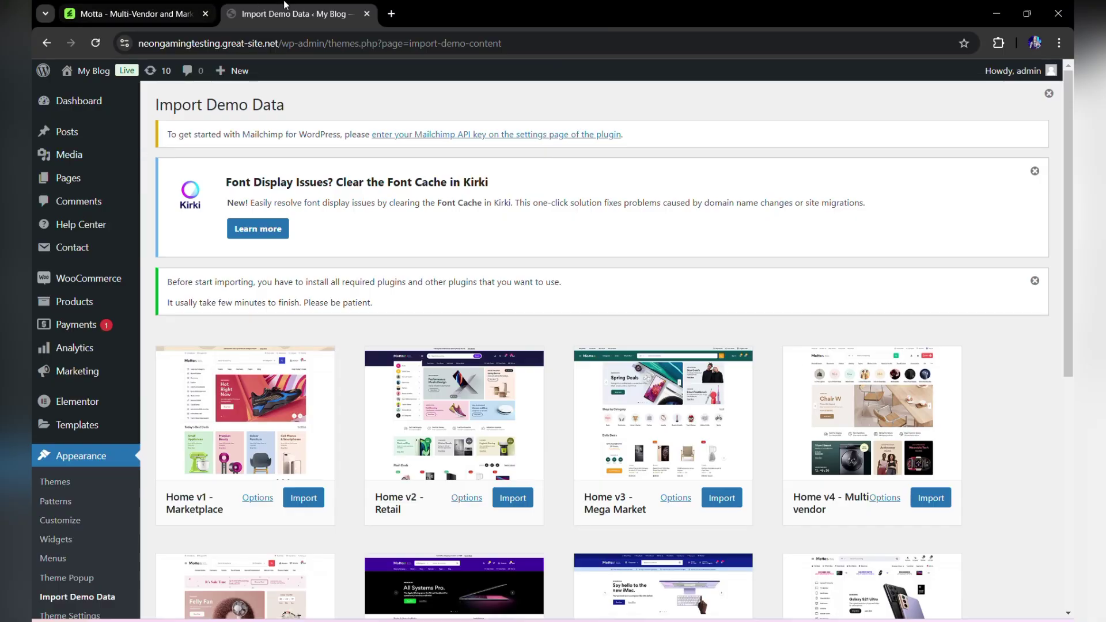
Review the available demos, import the Home v2 - Retail demo and check the import log.
scroll(409, 216, down, 5)
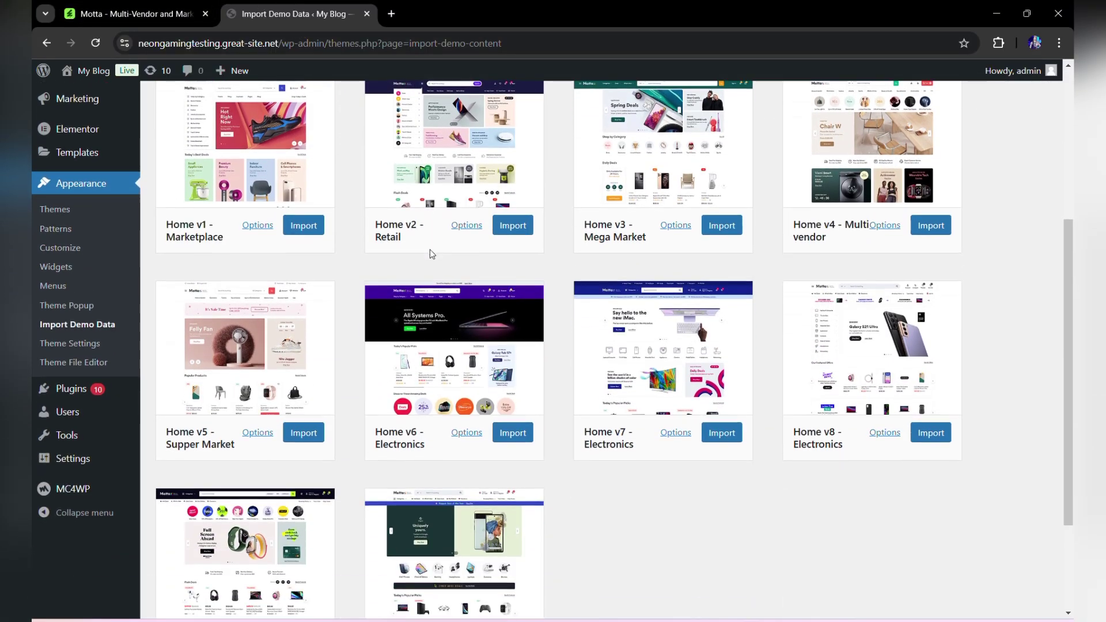
scroll(430, 250, down, 1)
scroll(584, 303, down, 2)
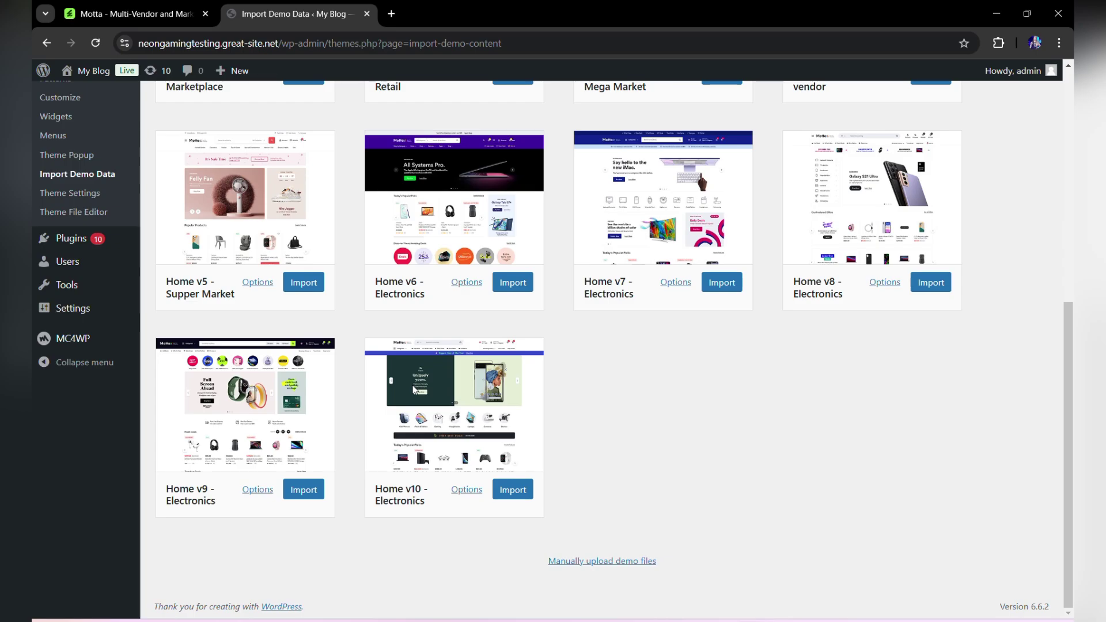
scroll(413, 389, up, 7)
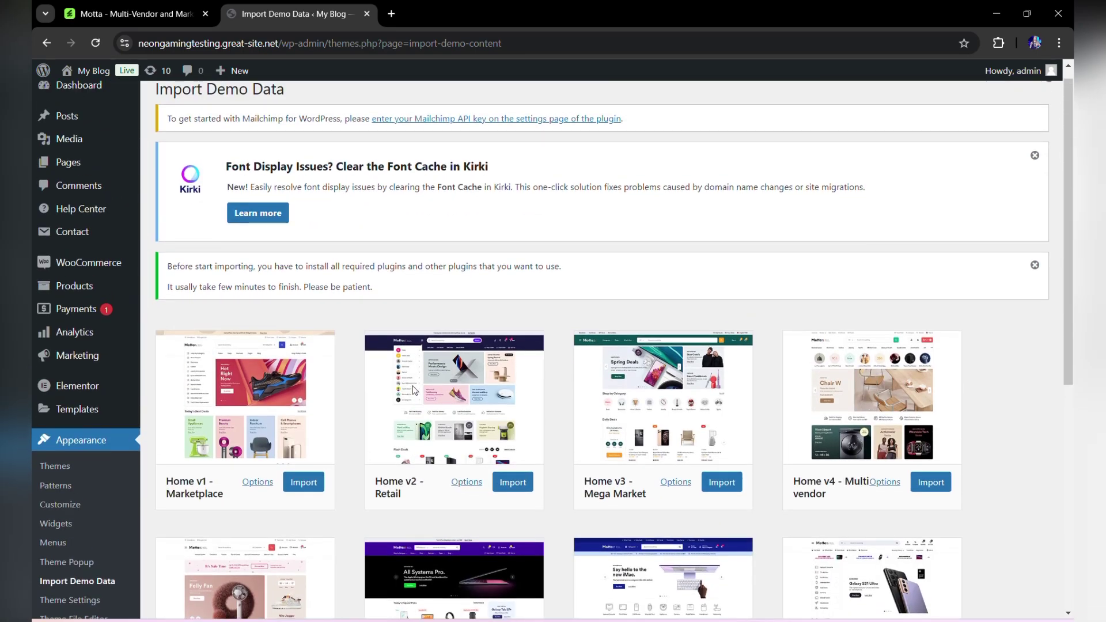
scroll(413, 389, up, 1)
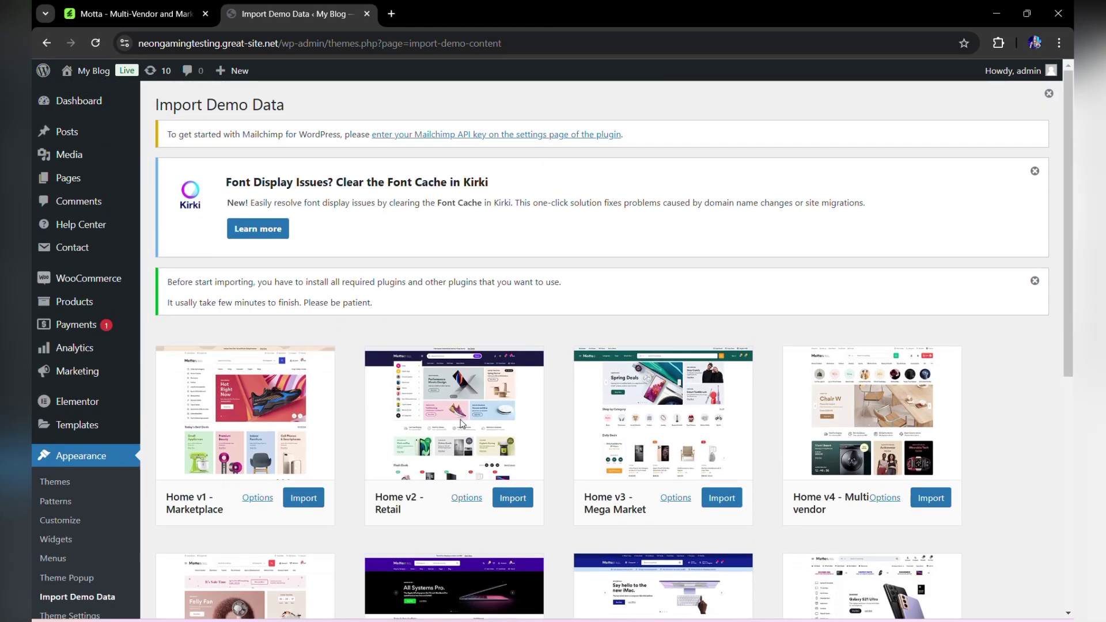
click(505, 496)
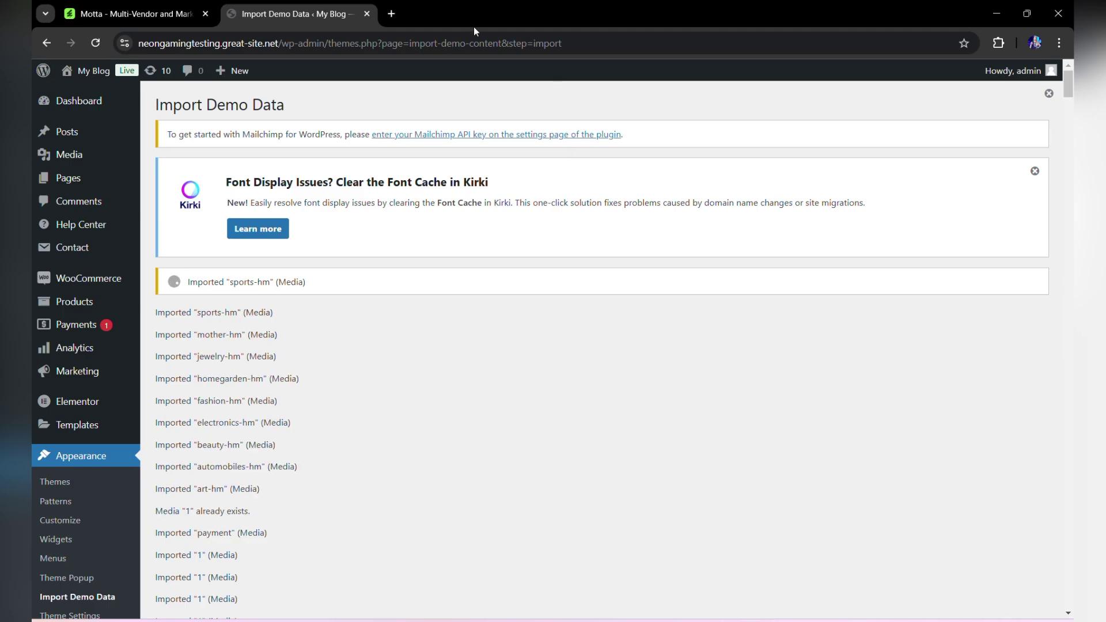
scroll(262, 337, down, 20)
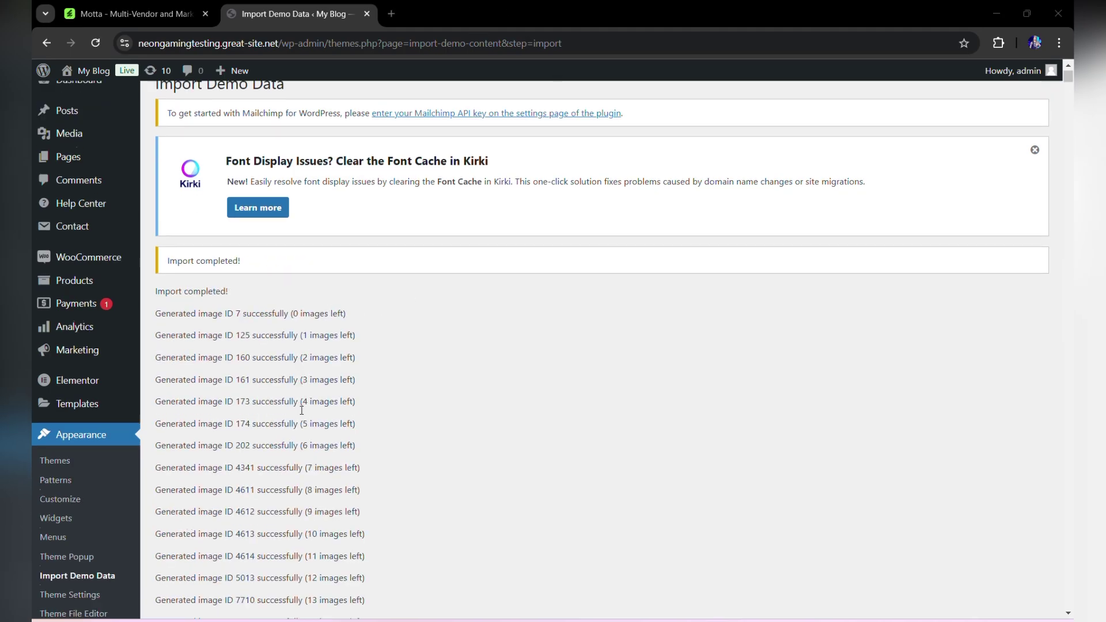
scroll(303, 431, up, 20)
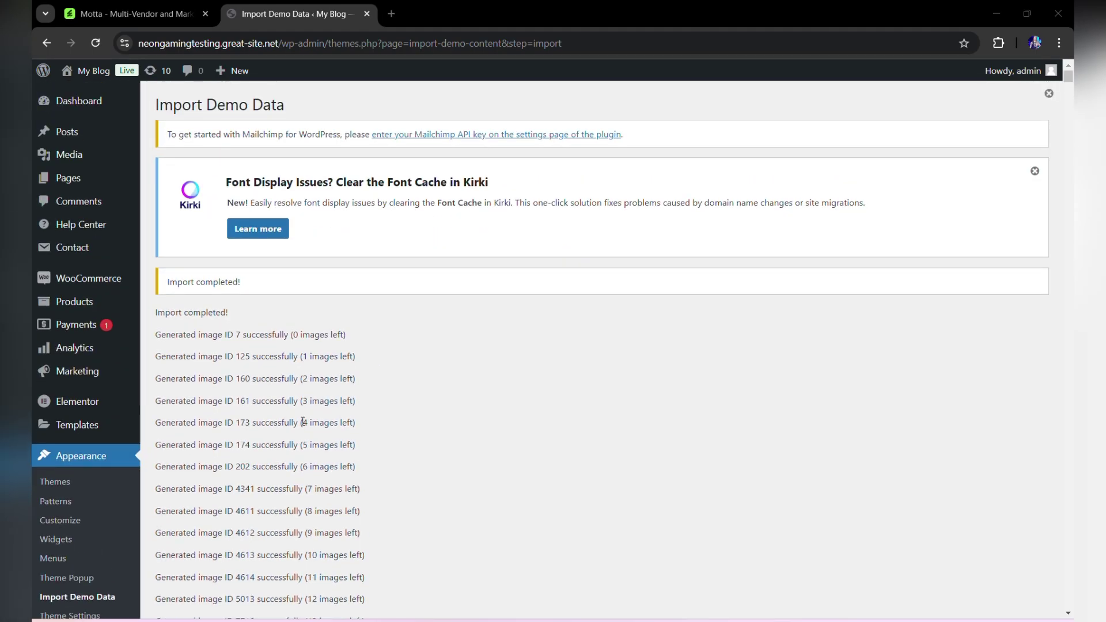
Open the site's front end in a new browser tab and switch to it.
mouse_move(89, 71)
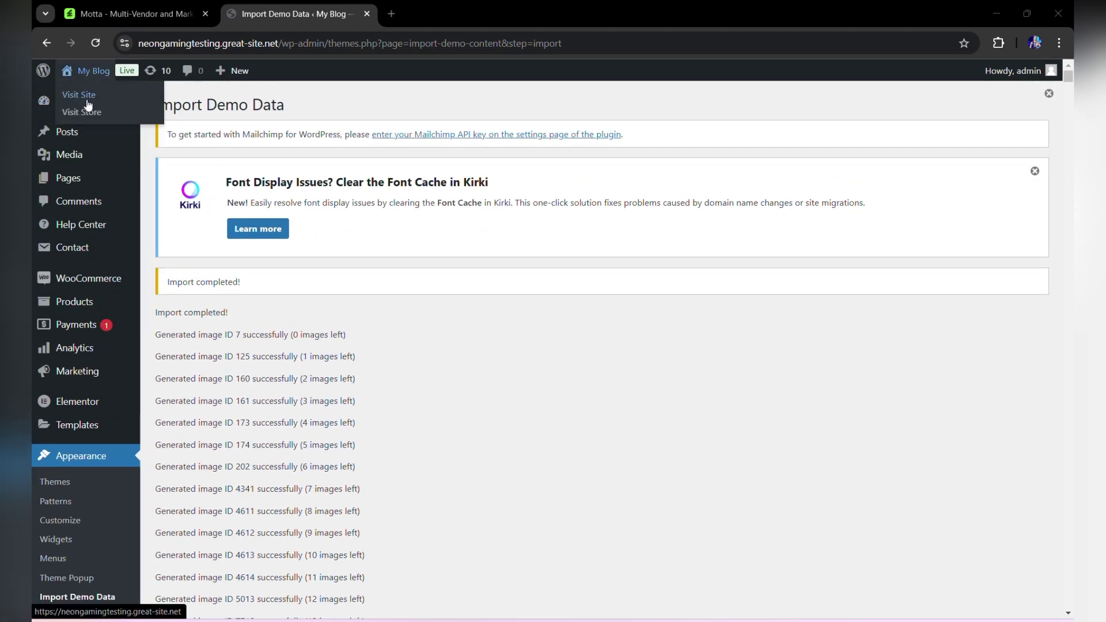
right_click(88, 102)
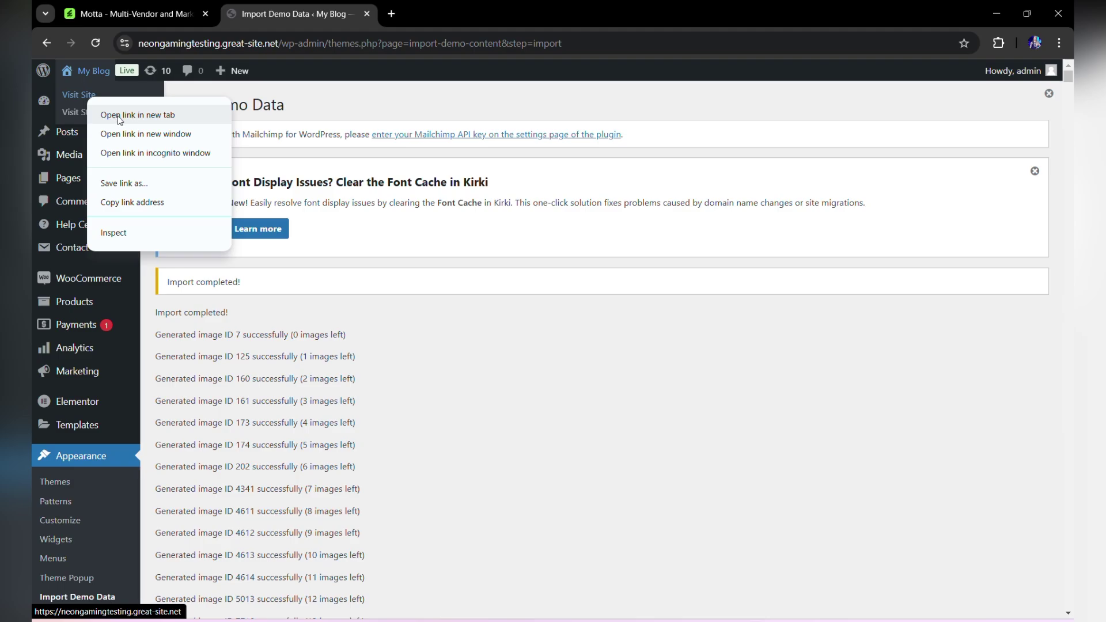
click(117, 116)
click(394, 5)
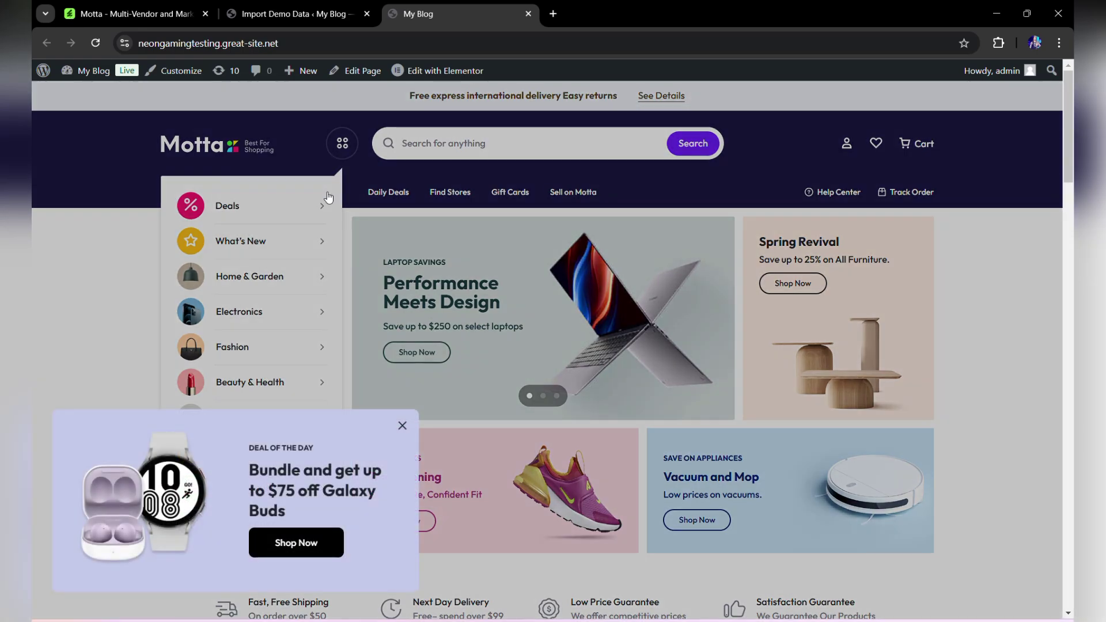
Dismiss the Deal of the Day popup and preview the category submenus from Deals through Mother & Kids.
click(403, 429)
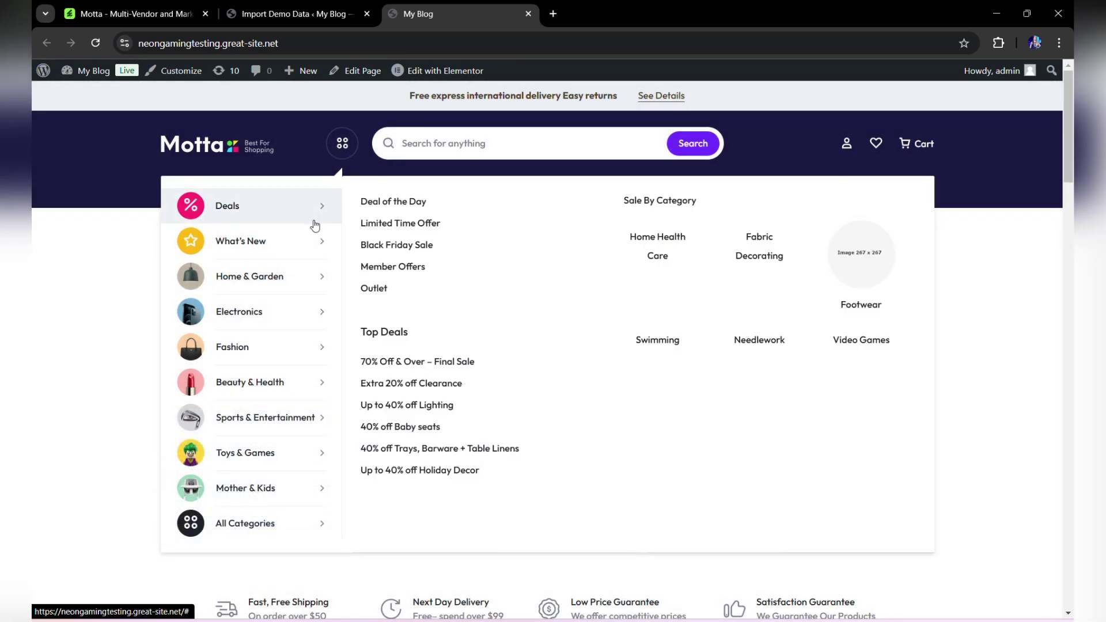
mouse_move(284, 249)
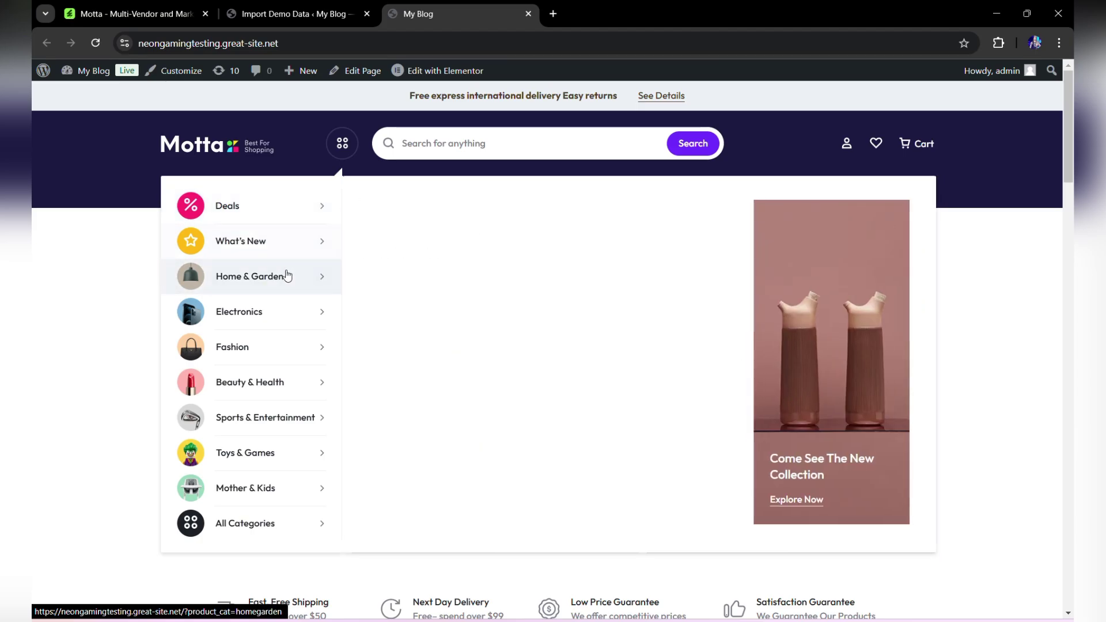
mouse_move(292, 342)
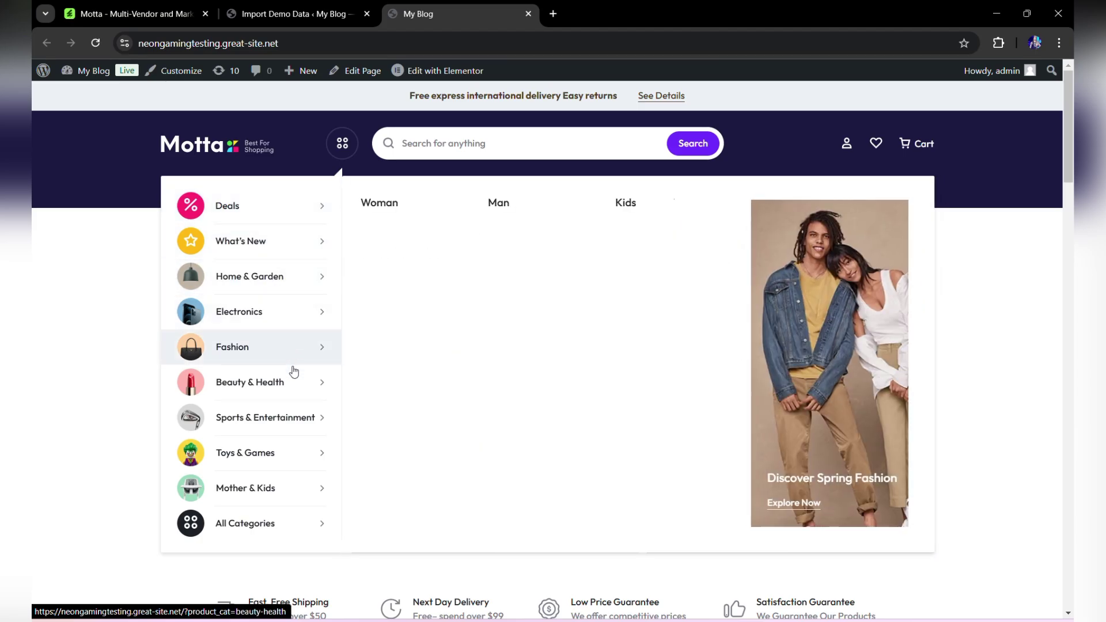
mouse_move(287, 466)
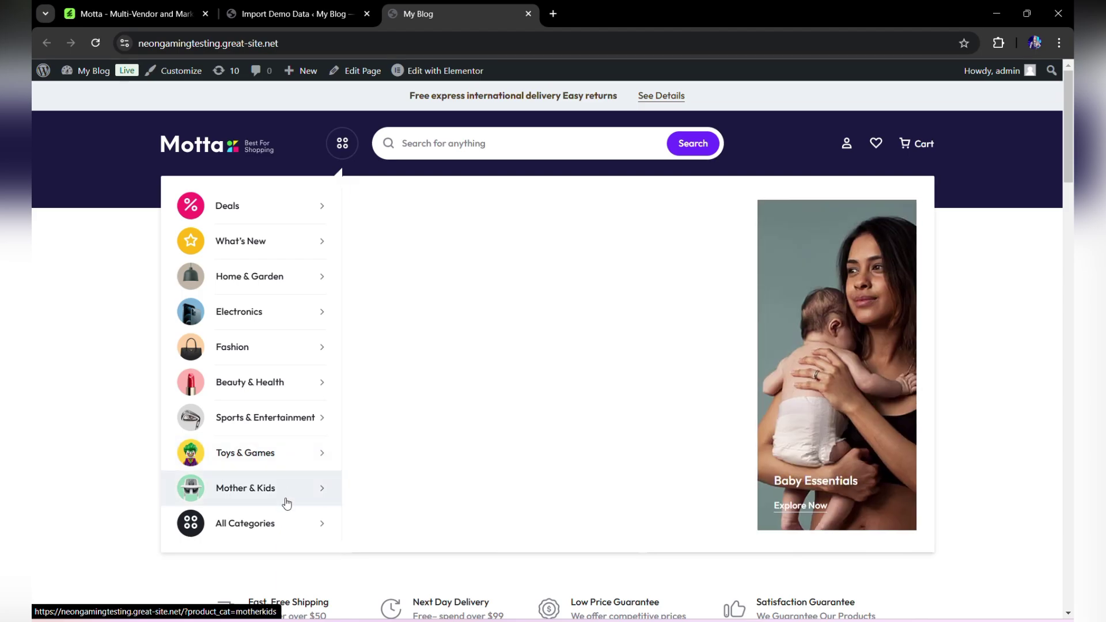
Check the All Categories entry, view the store search's trending suggestions and close them.
mouse_move(284, 523)
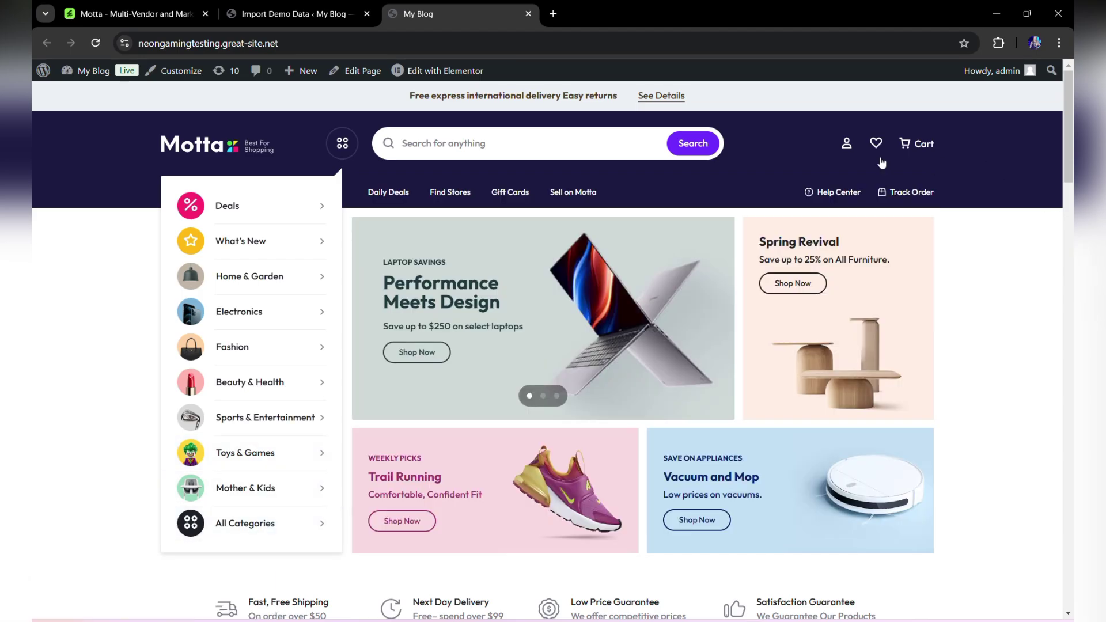
click(631, 146)
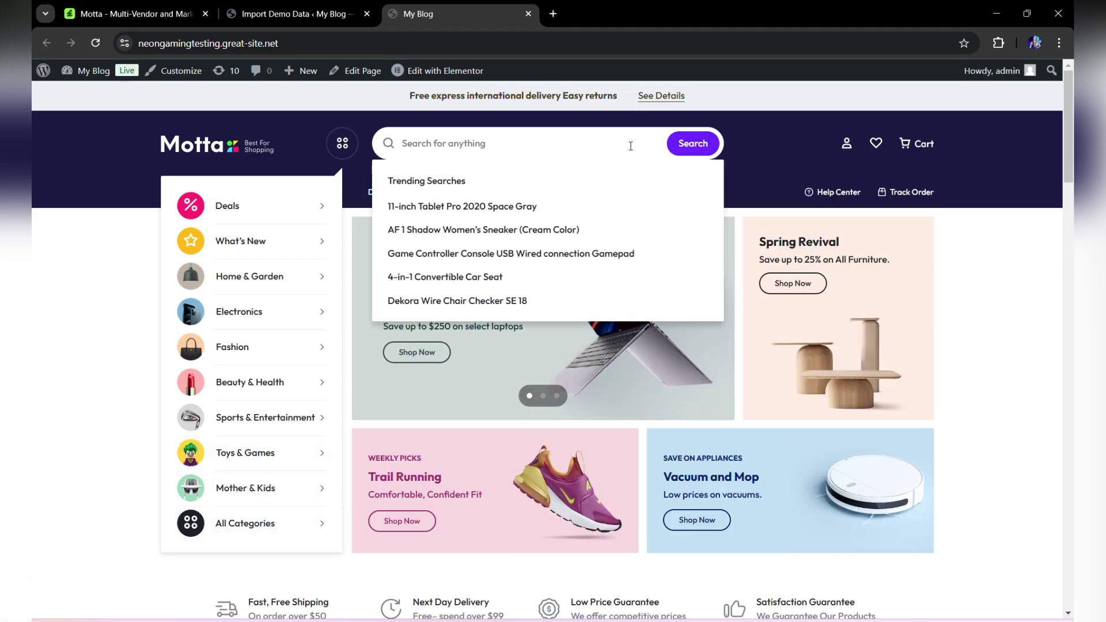
click(985, 177)
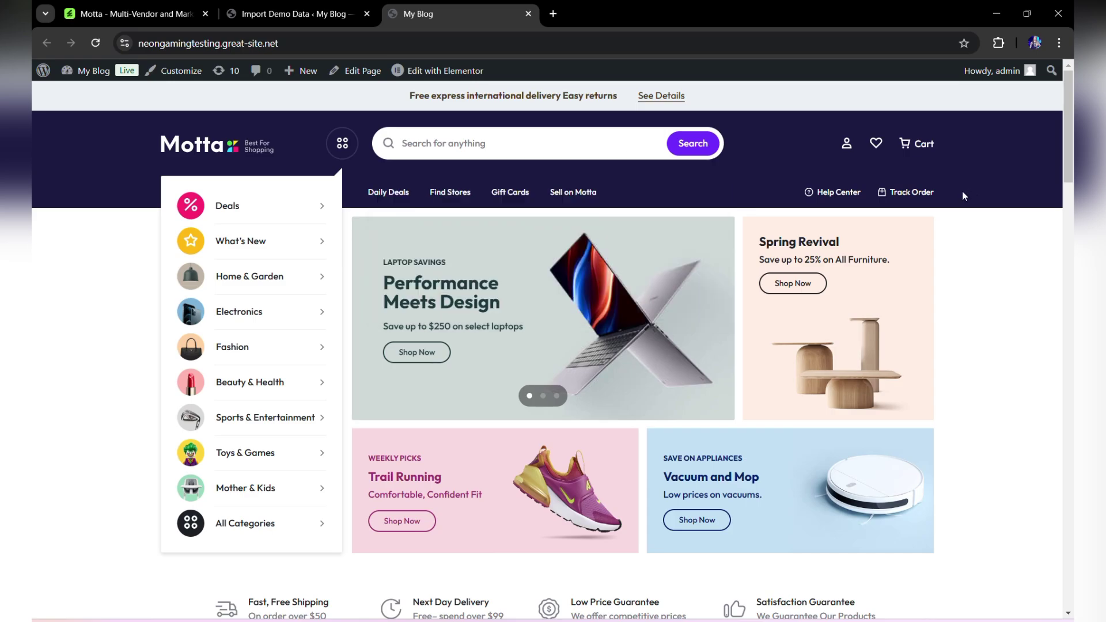
Examine the home page's banners, Flash Deals, shopping categories, Featured Products, app promotion and footer, and return to the page top.
scroll(862, 227, down, 3)
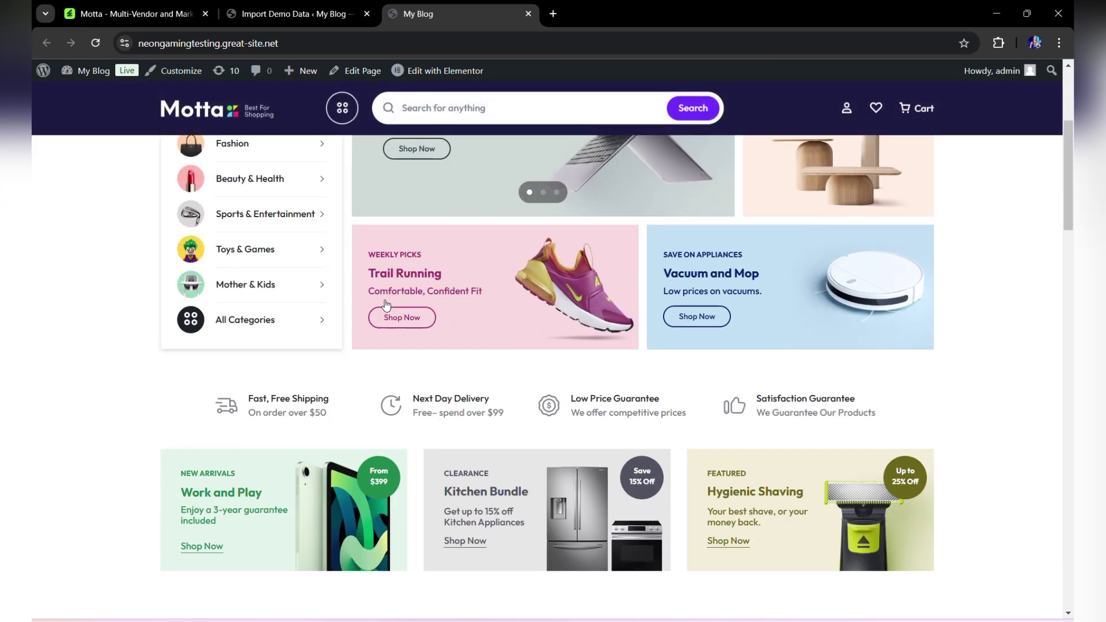
scroll(747, 290, down, 4)
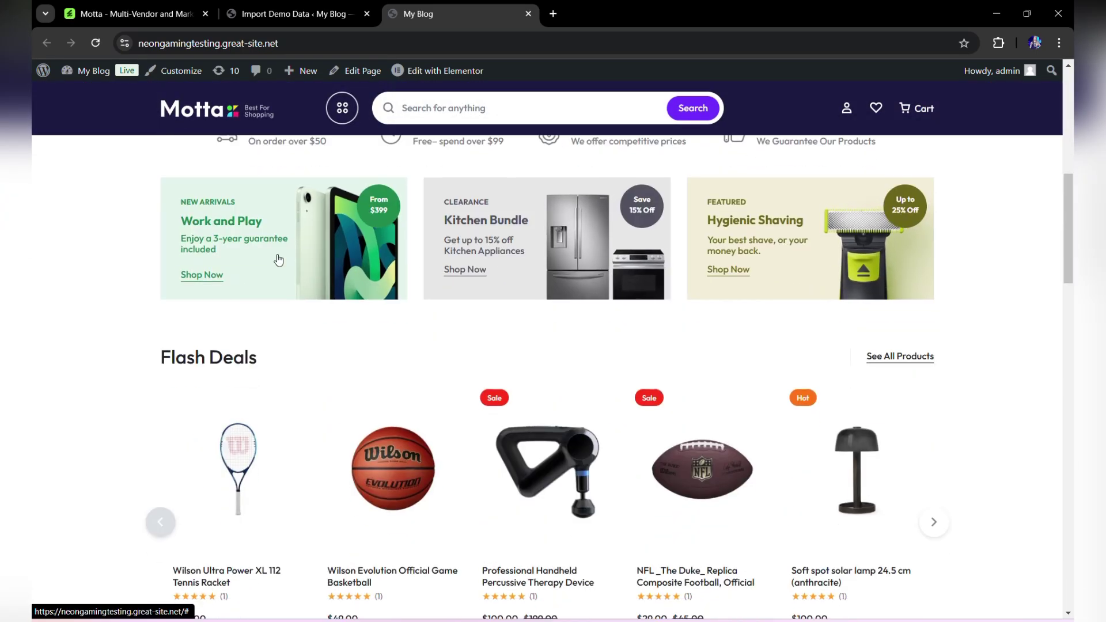
scroll(265, 254, down, 4)
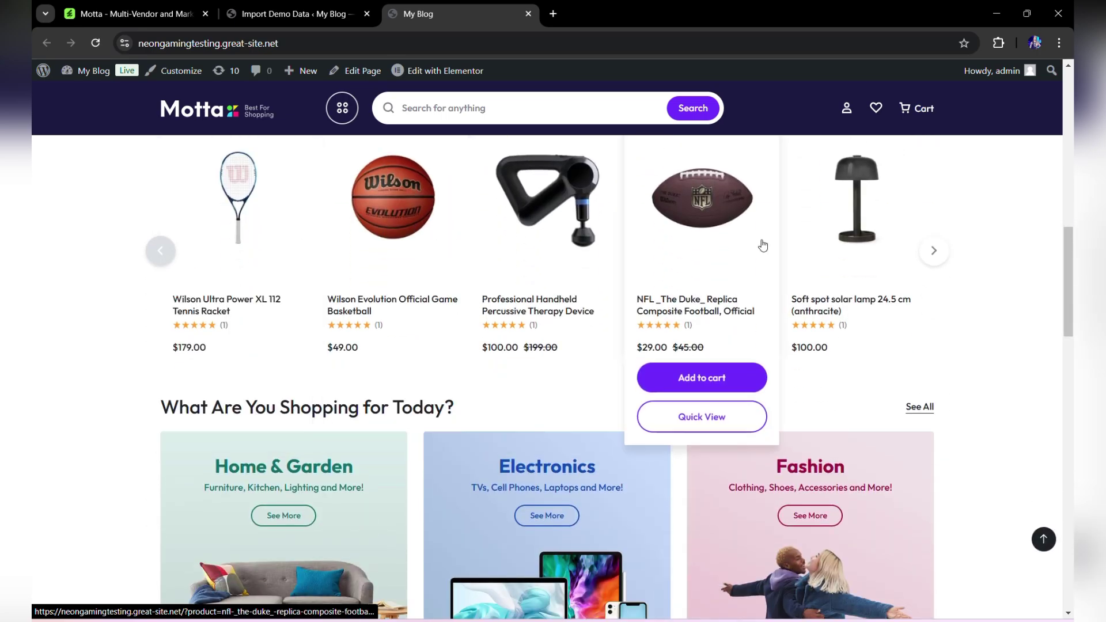
scroll(819, 288, down, 3)
scroll(375, 340, down, 3)
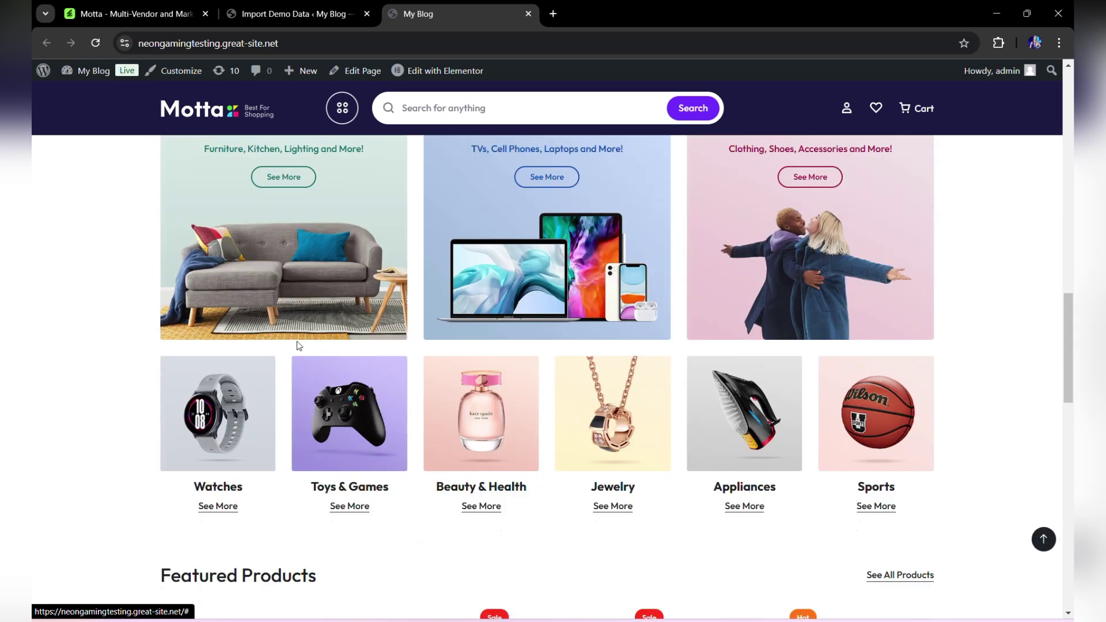
scroll(358, 355, down, 1)
scroll(360, 357, up, 1)
scroll(363, 351, down, 3)
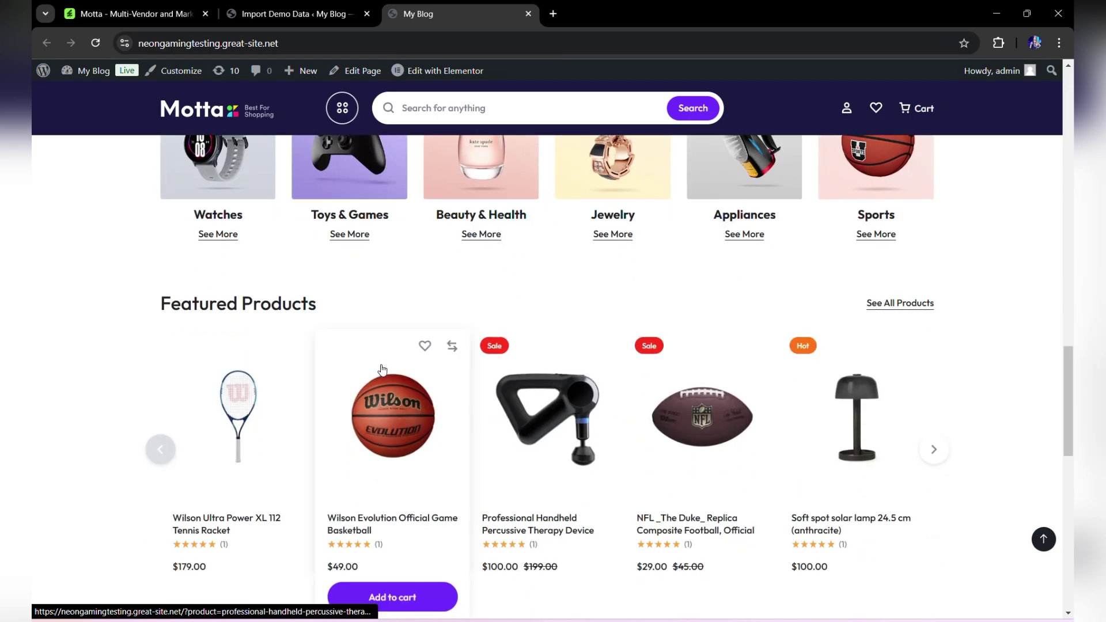
scroll(623, 384, down, 4)
scroll(624, 384, down, 2)
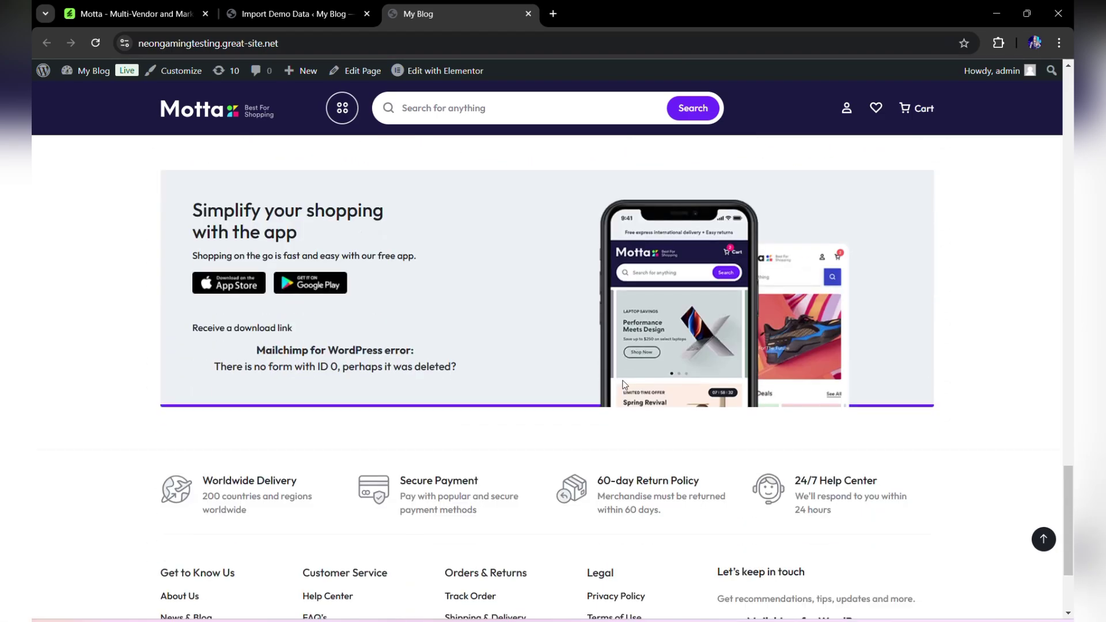
scroll(452, 310, down, 3)
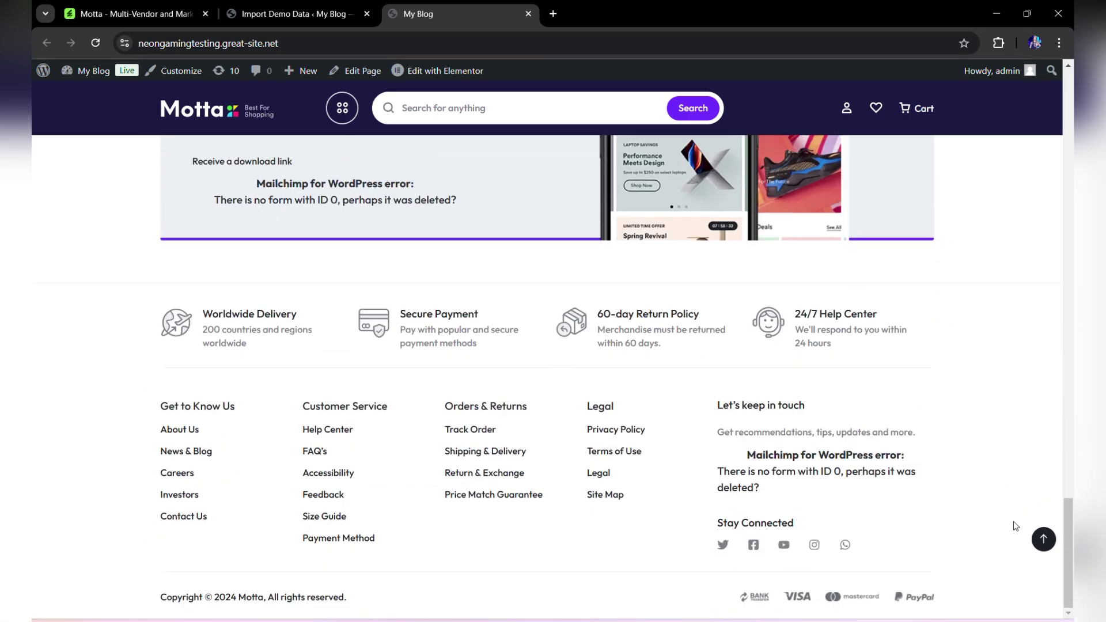
click(1043, 541)
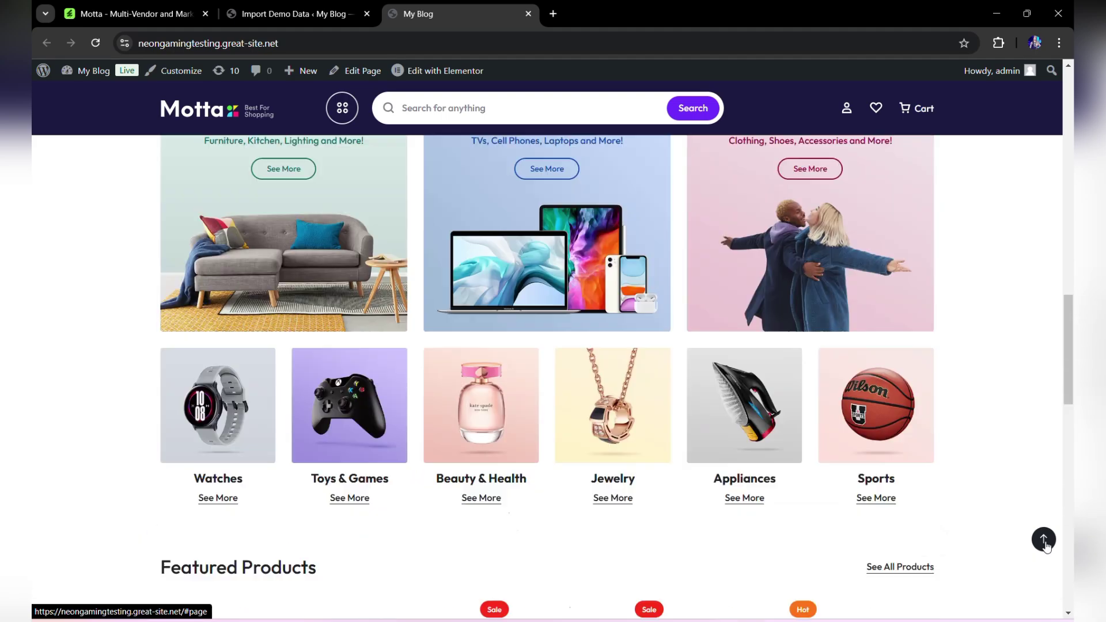